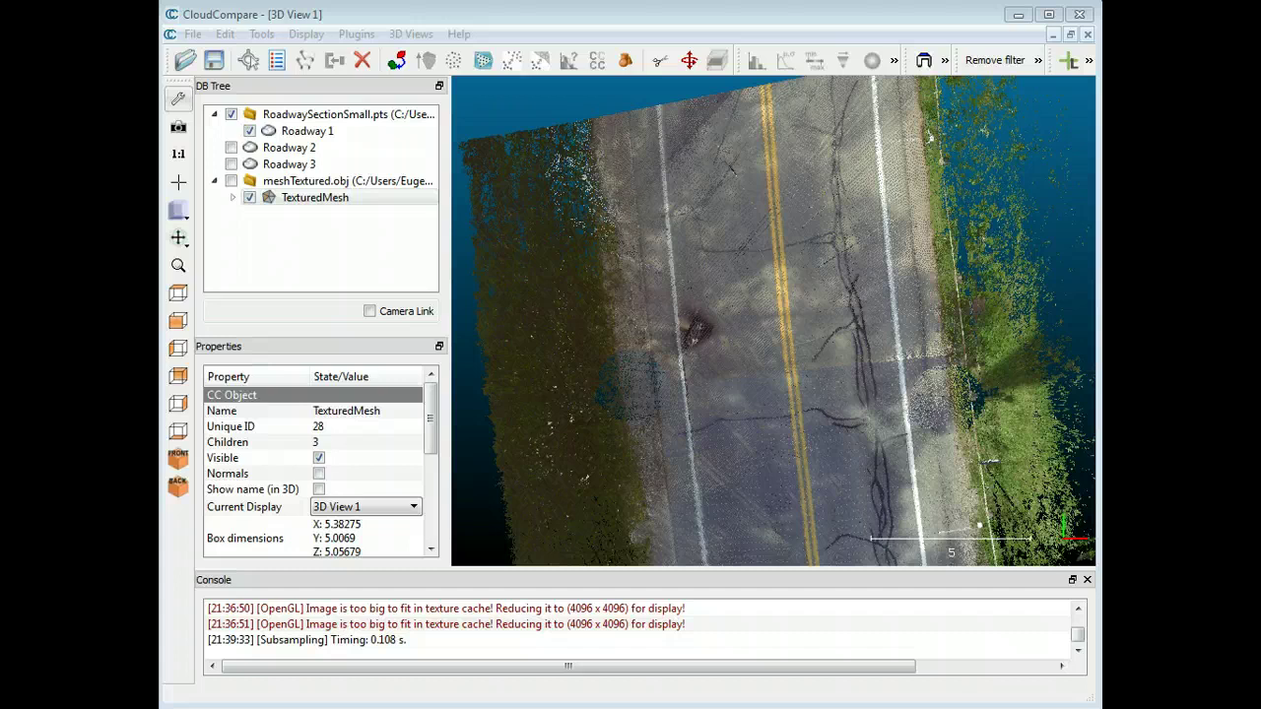
# Step: Examine the point density of the Roadway 1 cloud around the circular gap beside the white line on the grassy right shoulder
pyautogui.click(811, 401)
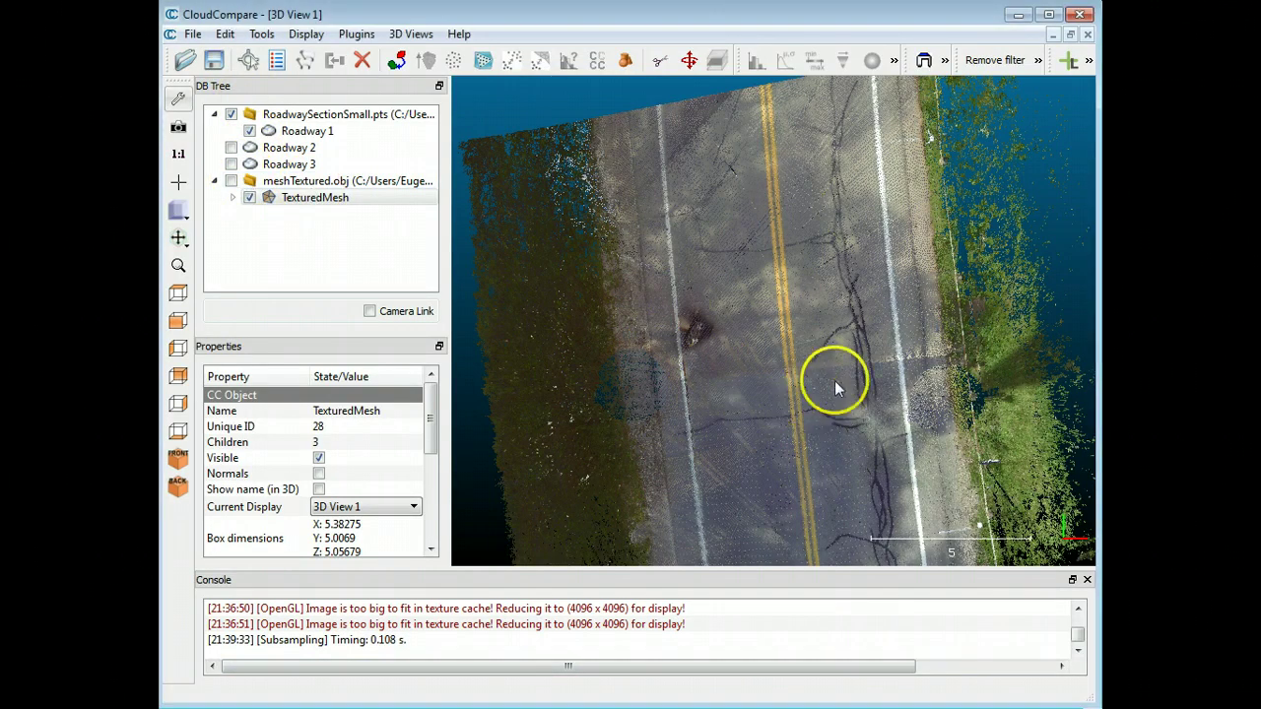
pyautogui.click(813, 398)
pyautogui.moveTo(814, 397); pyautogui.dragTo(669, 251, button='right')
pyautogui.scroll(8, 744, 292)
pyautogui.moveTo(745, 291); pyautogui.dragTo(915, 247, button='right')
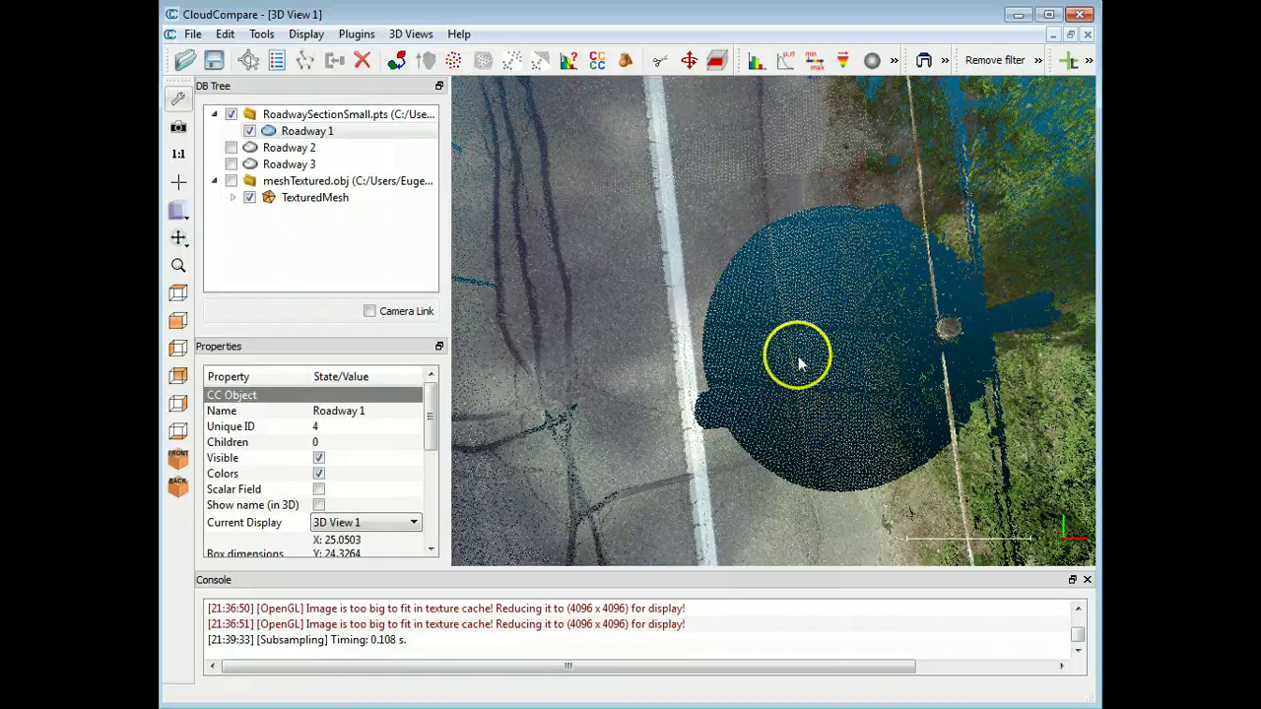
pyautogui.scroll(3, 850, 361)
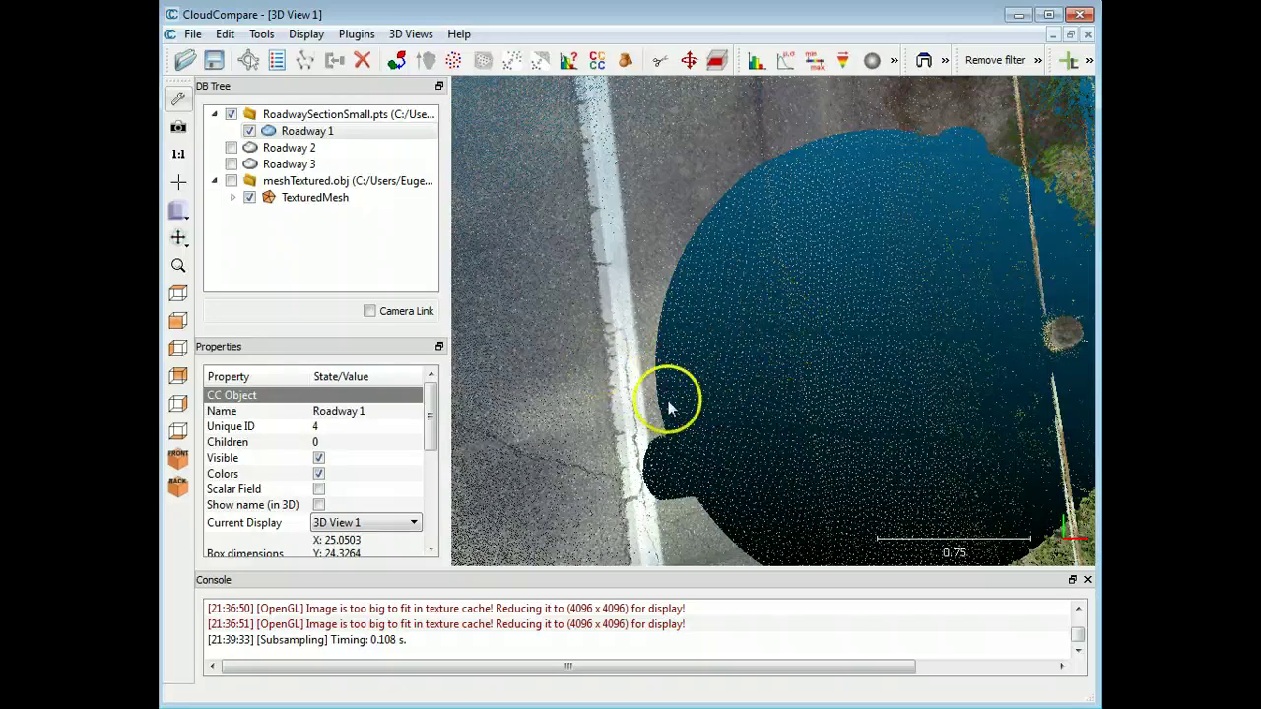
pyautogui.moveTo(641, 388); pyautogui.dragTo(741, 364)
pyautogui.scroll(3, 740, 364)
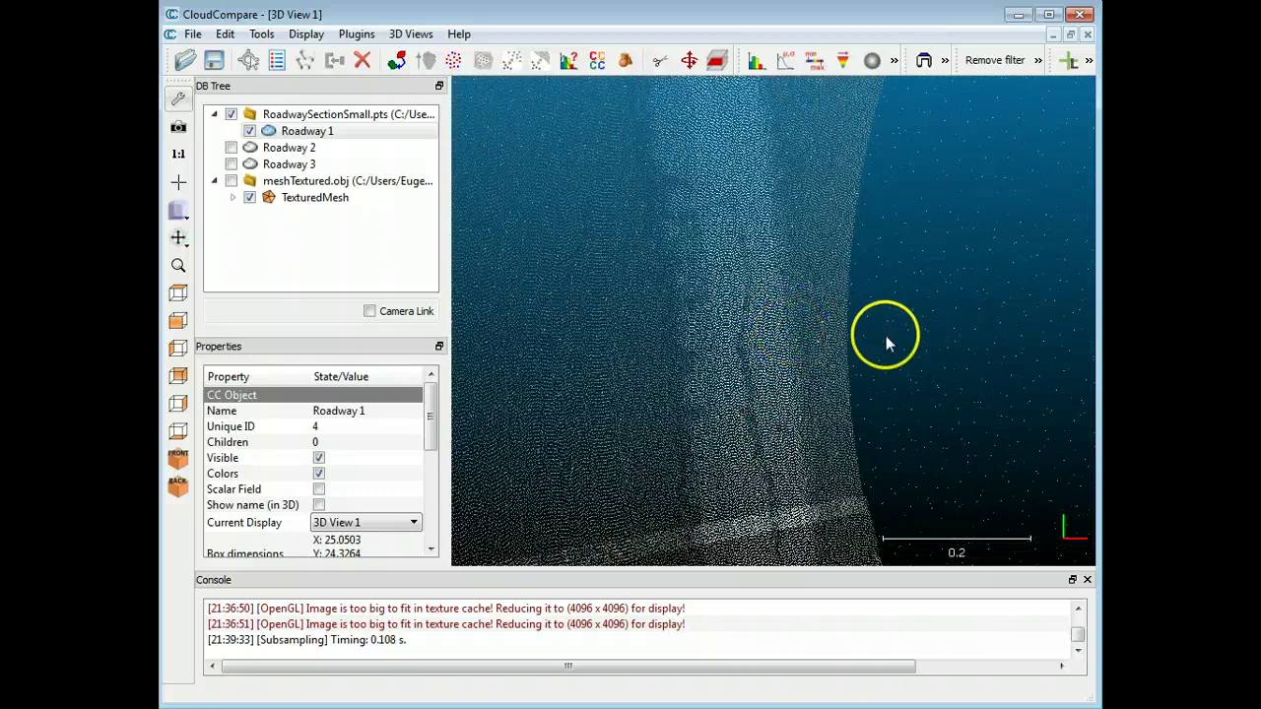
pyautogui.scroll(-6, 889, 334)
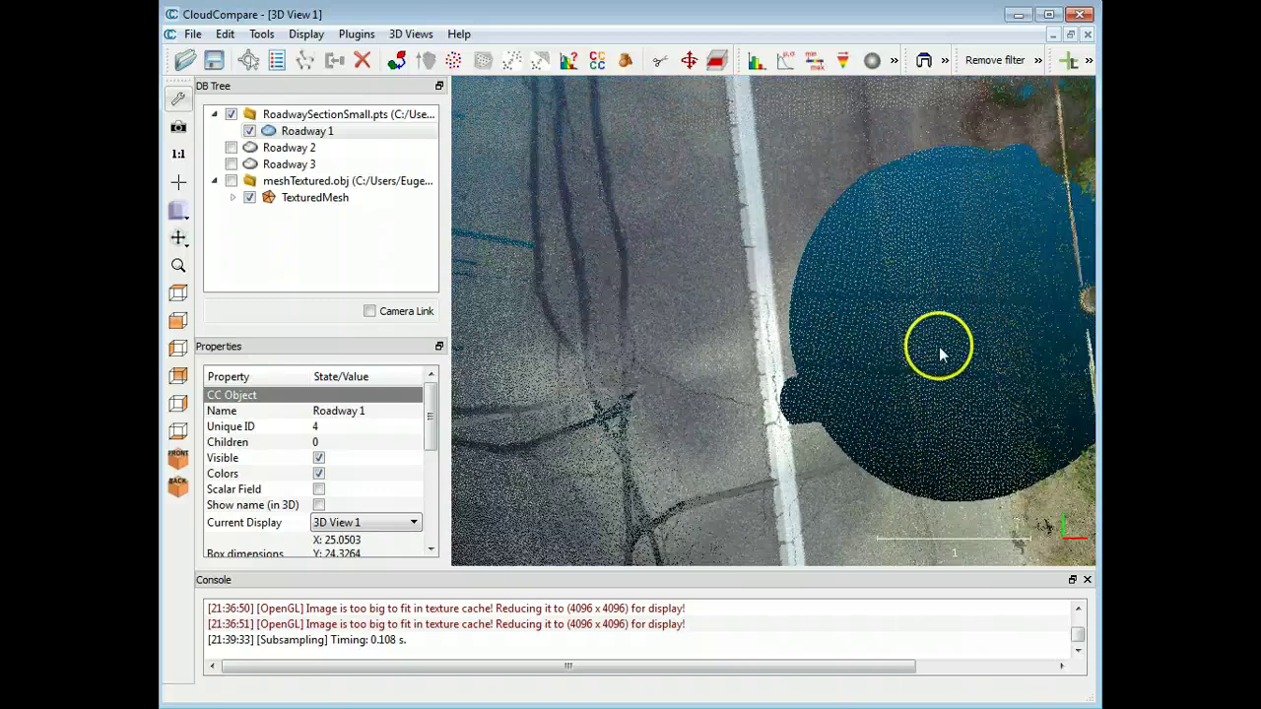
# Step: Examine Roadway 1's point spacing along the opposite white edge line, then view the whole road section
pyautogui.moveTo(811, 332); pyautogui.dragTo(896, 353, button='right')
pyautogui.moveTo(896, 352); pyautogui.dragTo(749, 365)
pyautogui.scroll(5, 747, 357)
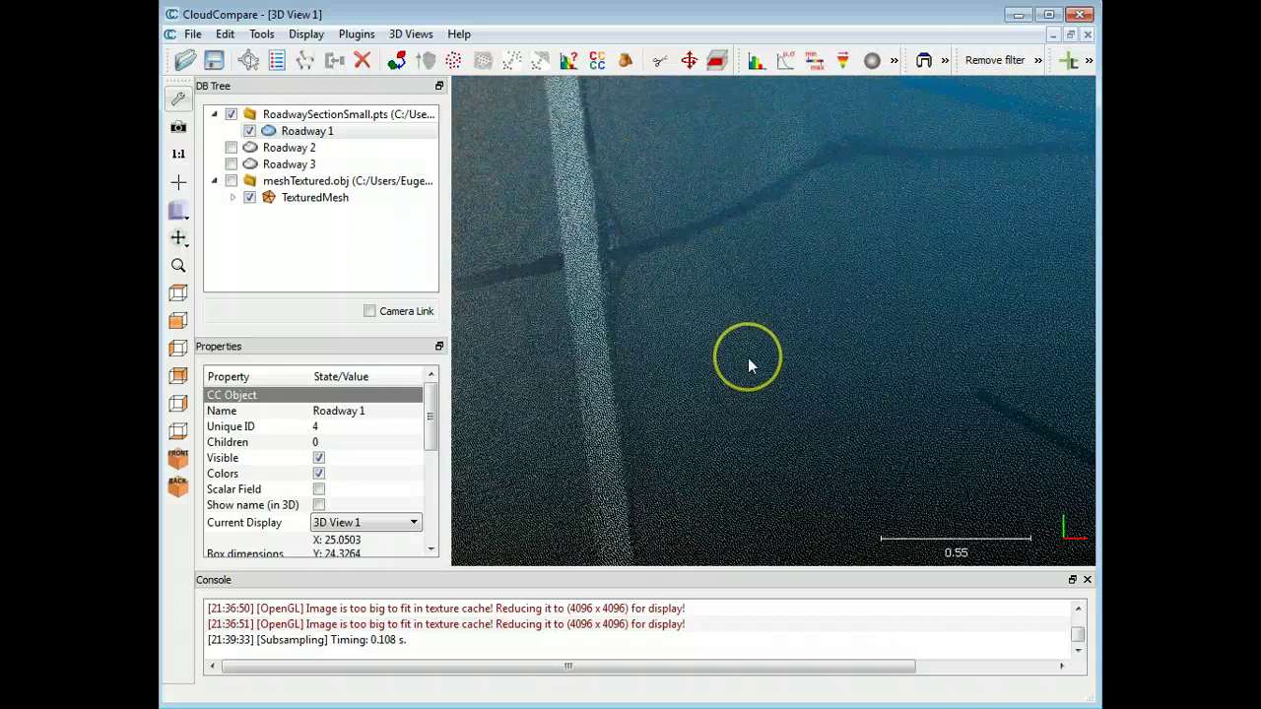
pyautogui.scroll(1, 696, 387)
pyautogui.moveTo(599, 385); pyautogui.dragTo(863, 342, button='right')
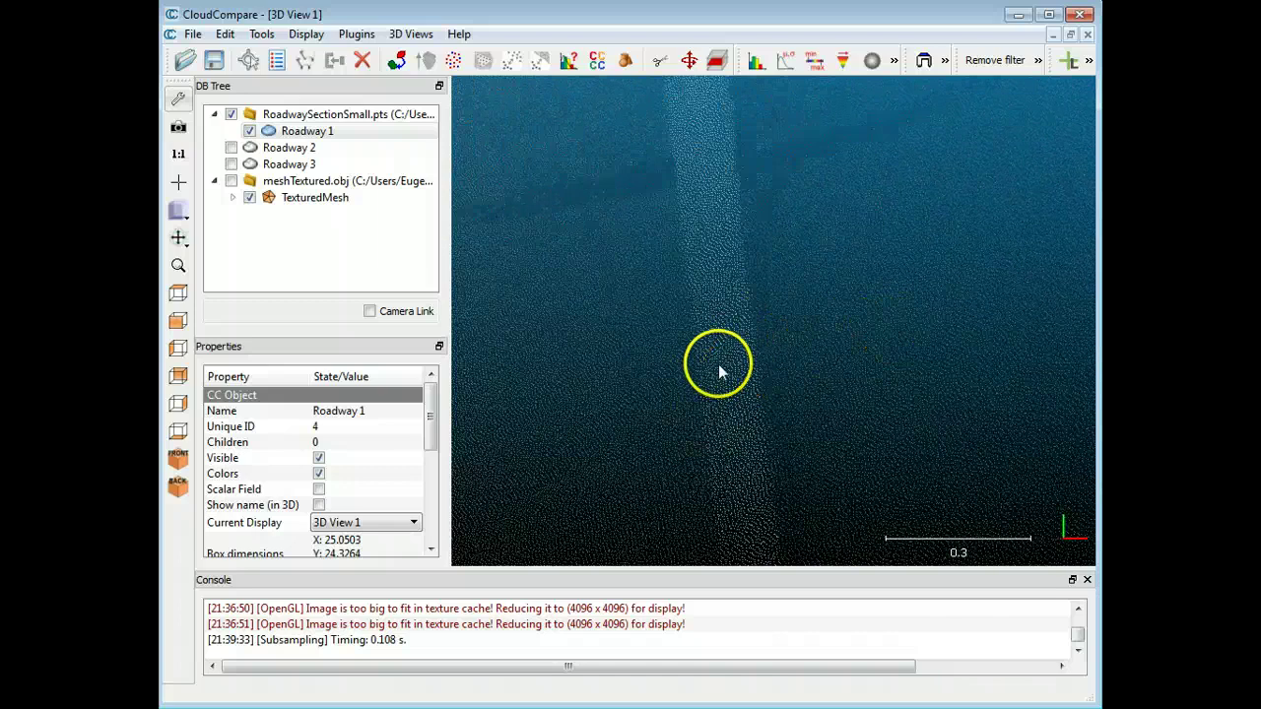
pyautogui.scroll(-6, 748, 359)
pyautogui.scroll(-3, 883, 424)
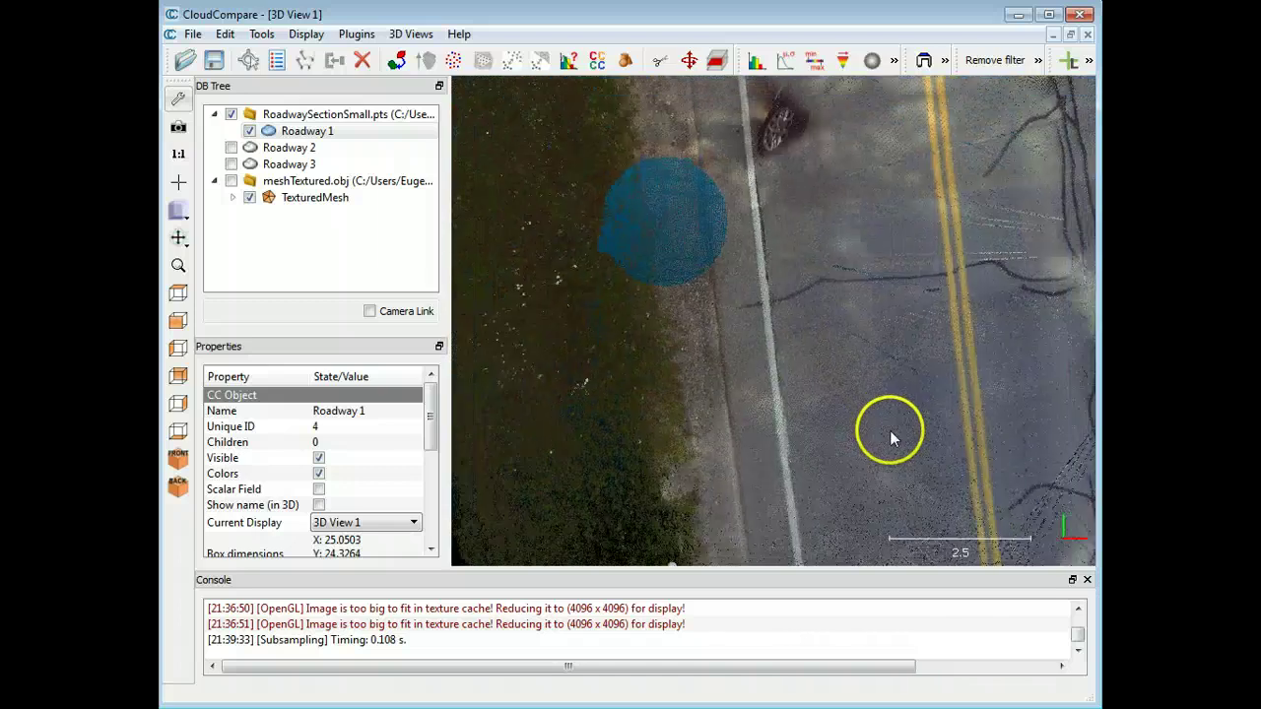
pyautogui.moveTo(823, 362); pyautogui.dragTo(765, 343, button='right')
pyautogui.scroll(-4, 782, 328)
pyautogui.scroll(-3, 783, 329)
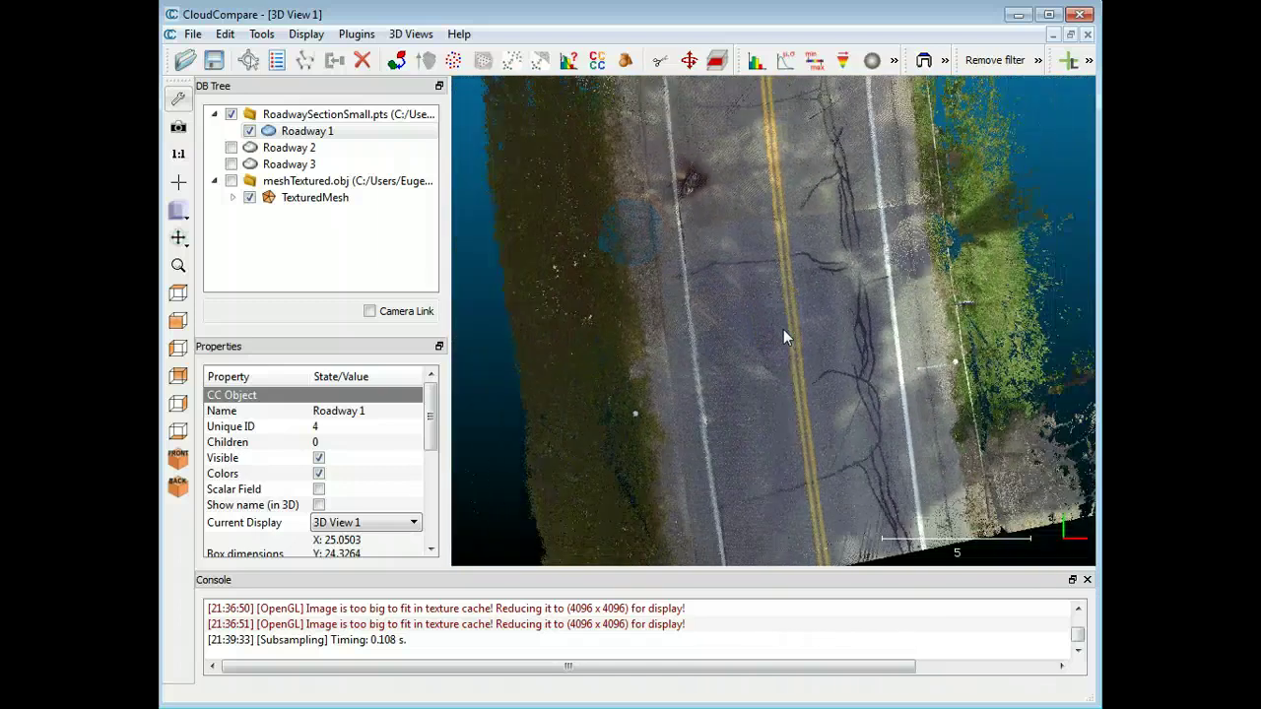
pyautogui.click(816, 394)
pyautogui.moveTo(816, 394); pyautogui.dragTo(716, 339)
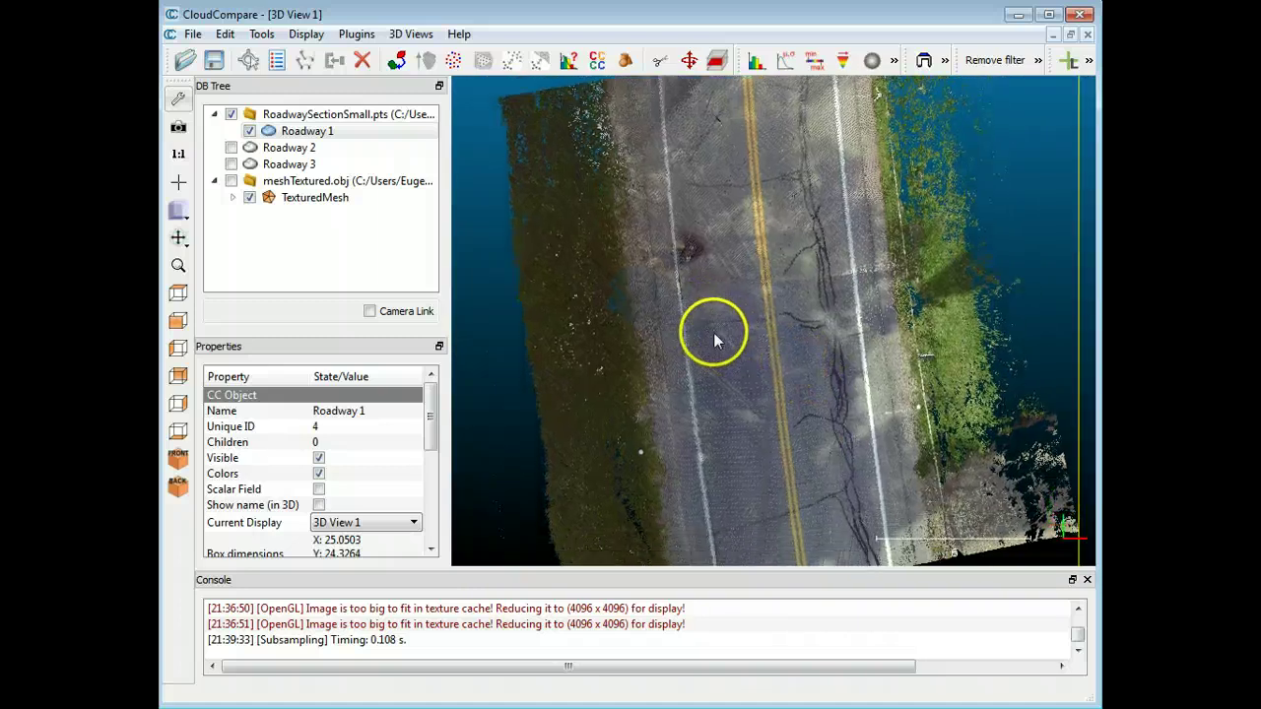
# Step: Subsample the Roadway 1 cloud with the Space method, using 0.01 as the space between points
pyautogui.click(307, 131)
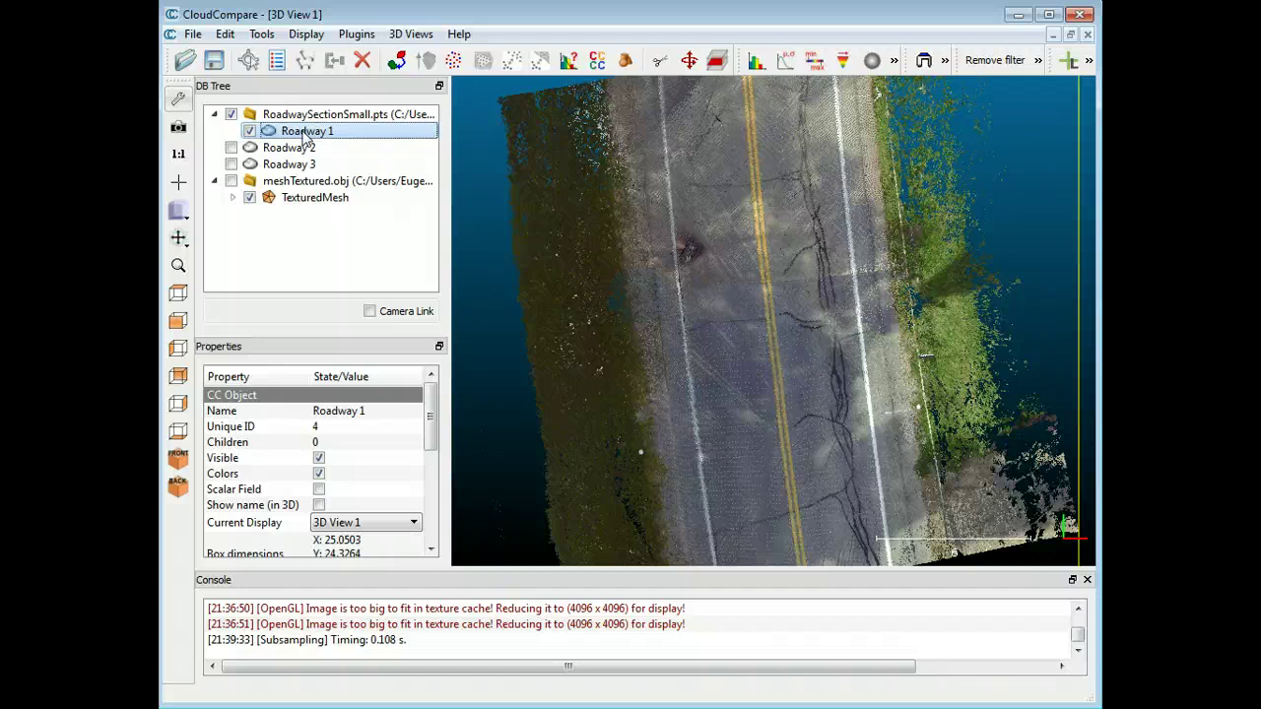
pyautogui.click(267, 135)
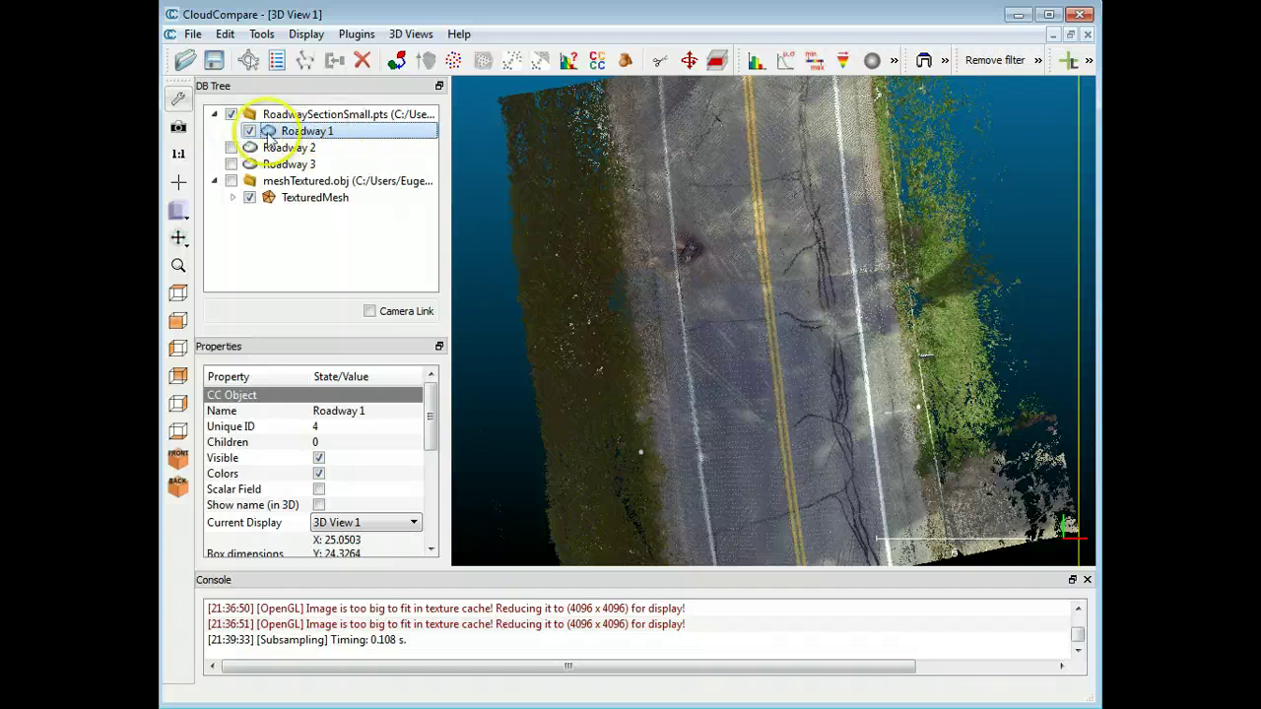
pyautogui.click(456, 63)
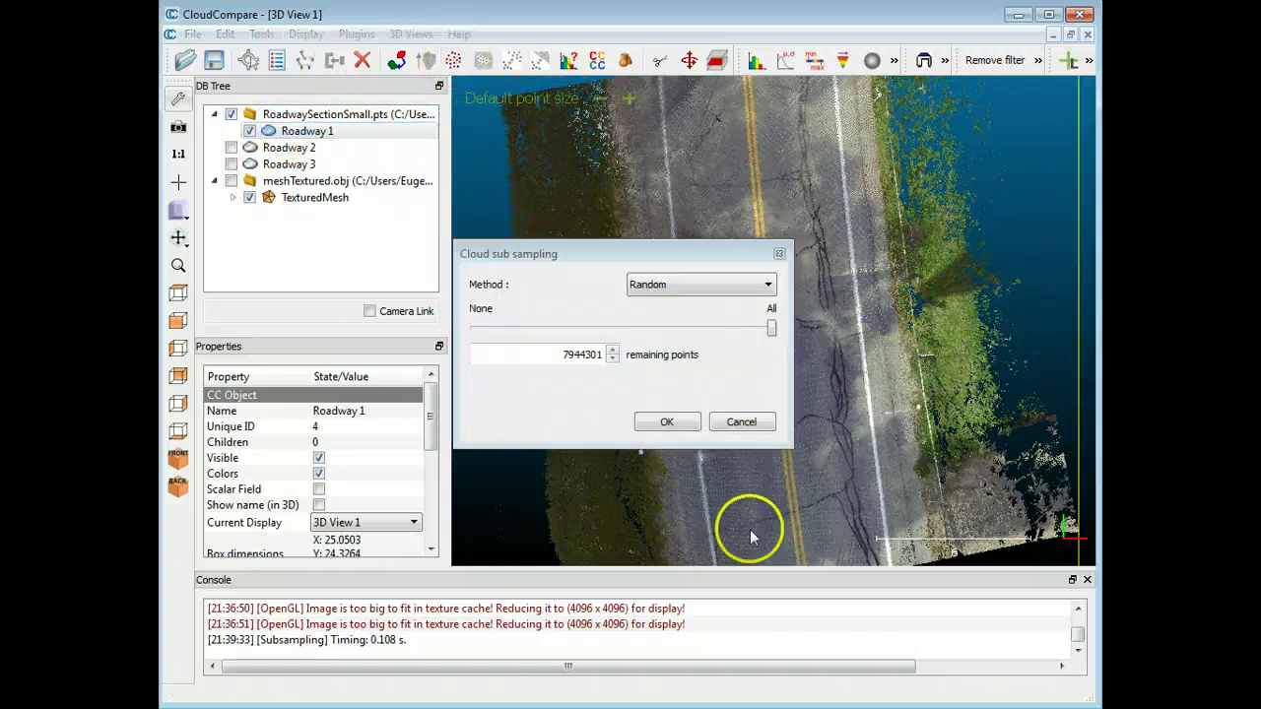
pyautogui.click(698, 285)
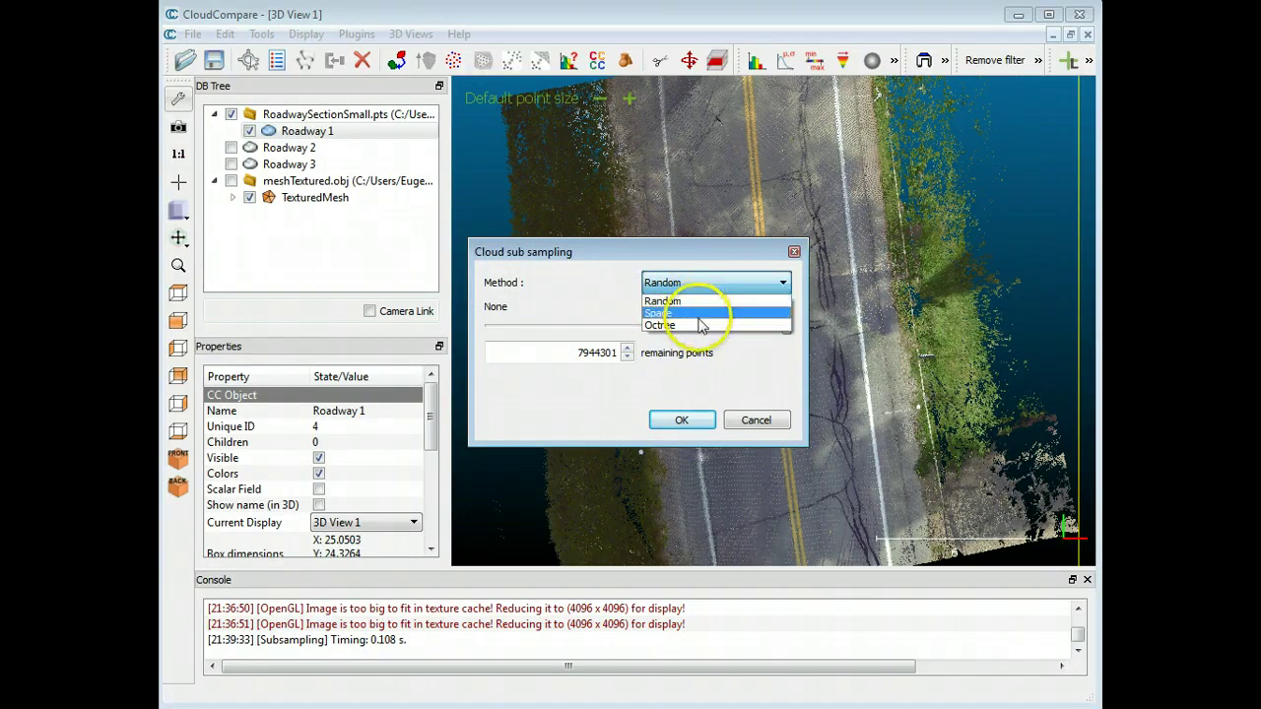
pyautogui.click(695, 313)
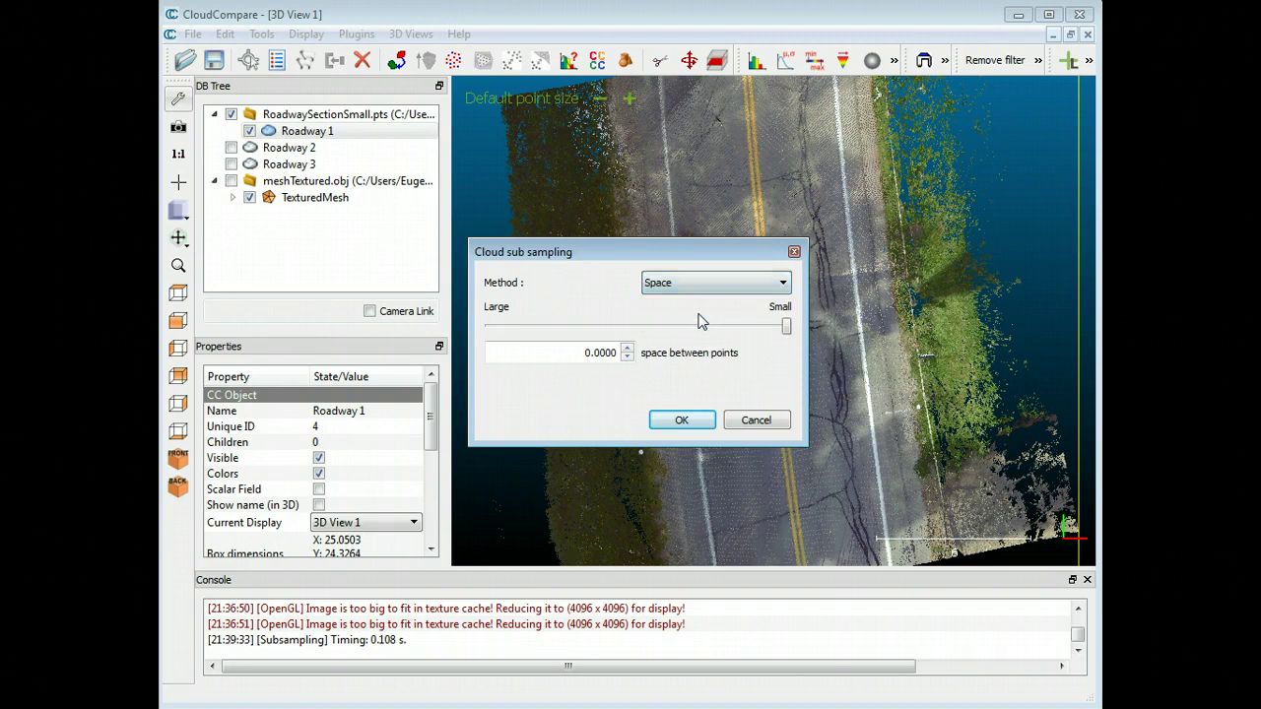
pyautogui.moveTo(667, 254); pyautogui.dragTo(763, 241)
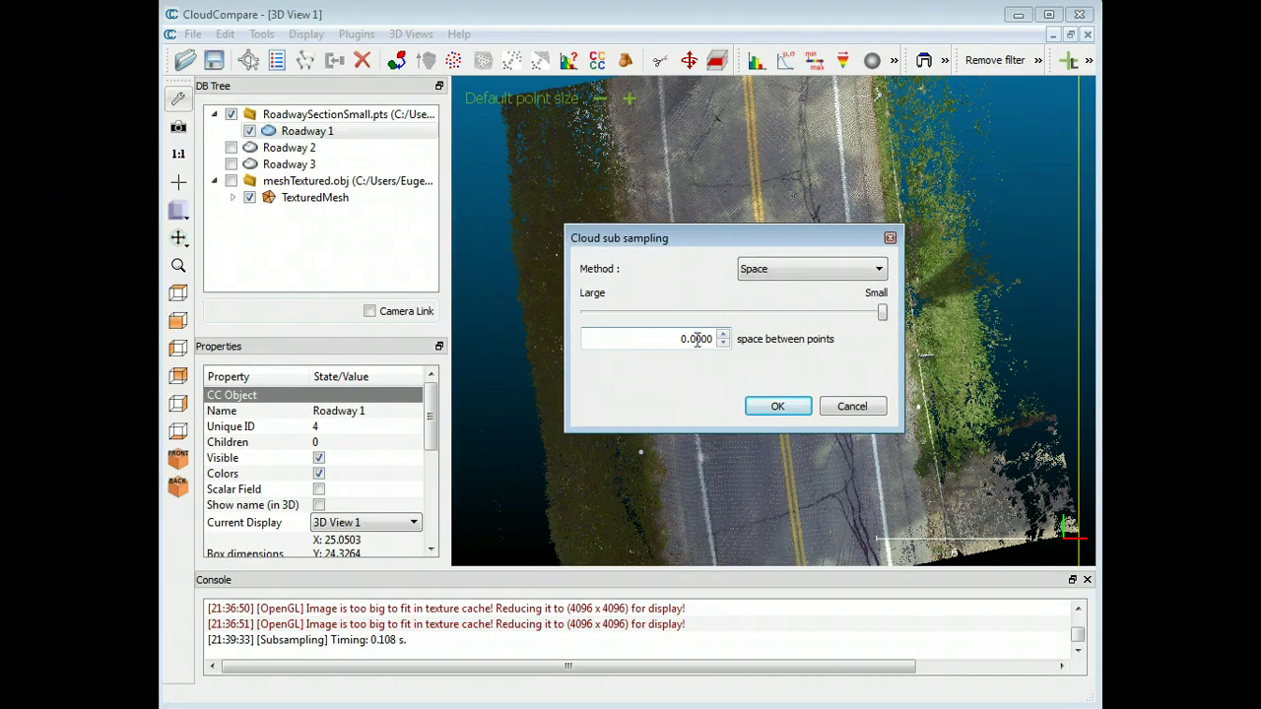
pyautogui.moveTo(696, 338); pyautogui.dragTo(758, 333)
pyautogui.write('1')
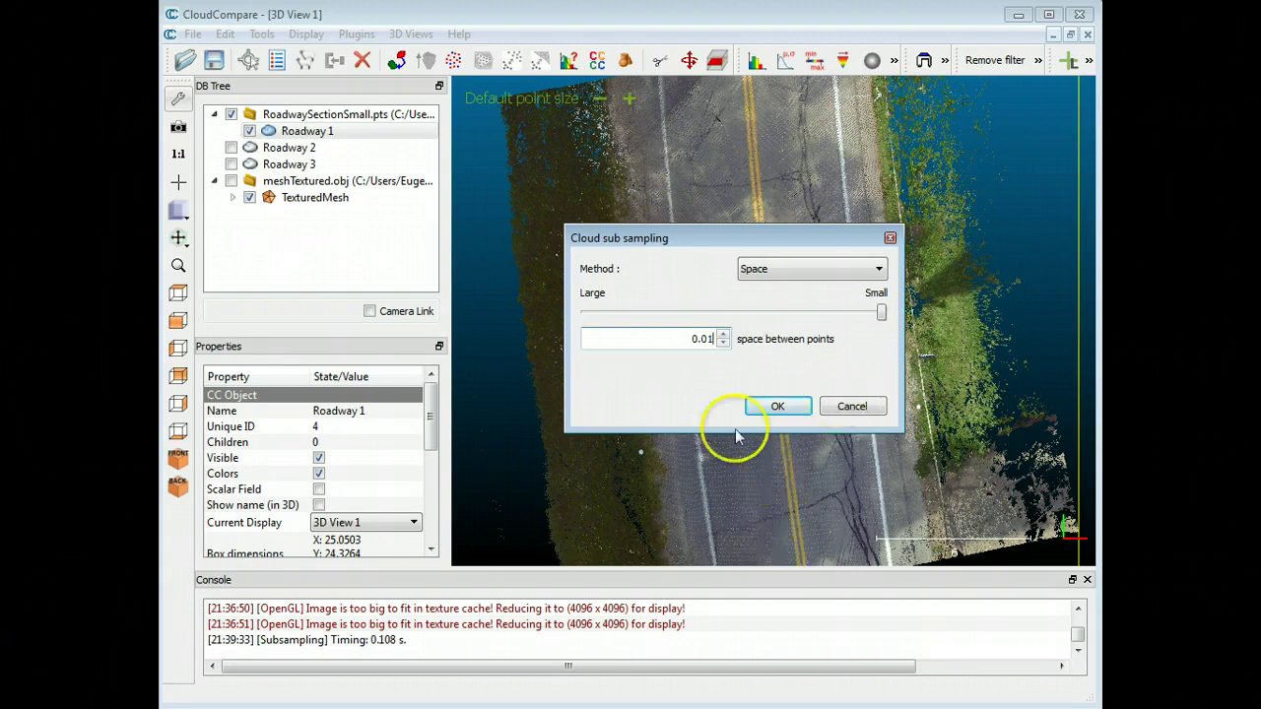
pyautogui.click(785, 413)
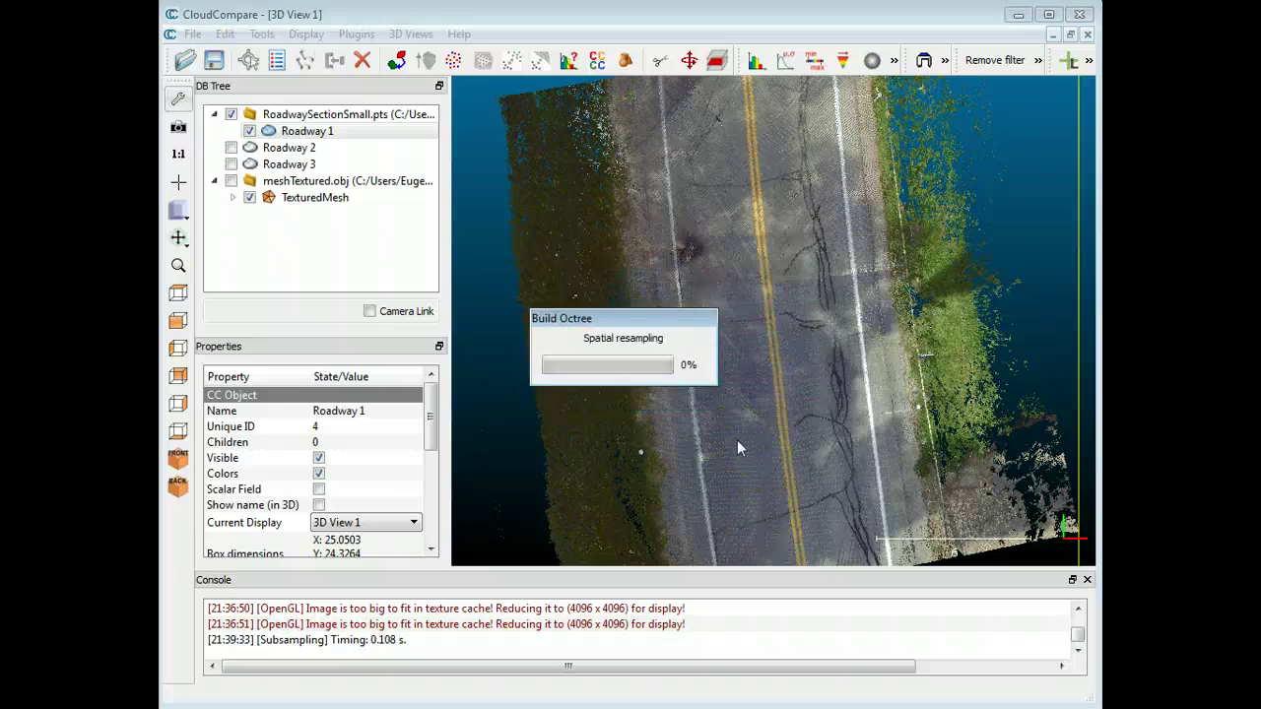
pyautogui.click(549, 323)
pyautogui.click(692, 341)
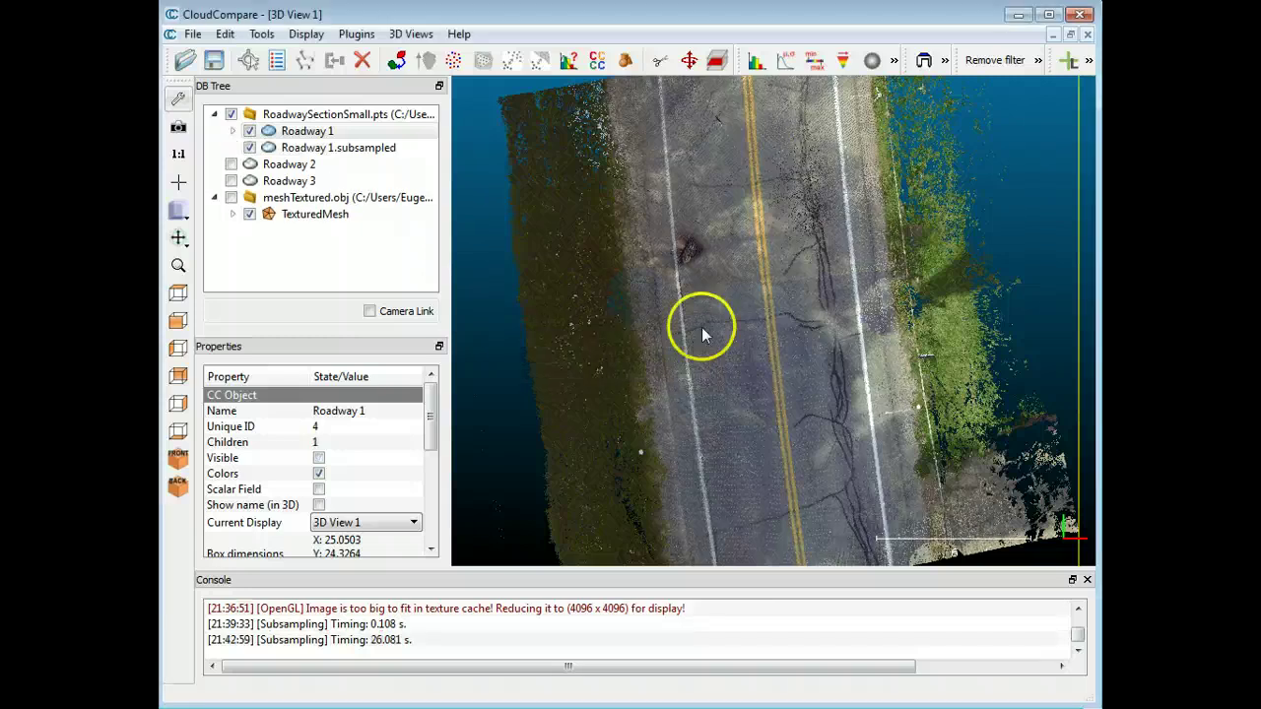
# Step: Hide the original Roadway 1 cloud and inspect the point spacing of Roadway 1.subsampled around the cracks and shoulder gap
pyautogui.click(261, 132)
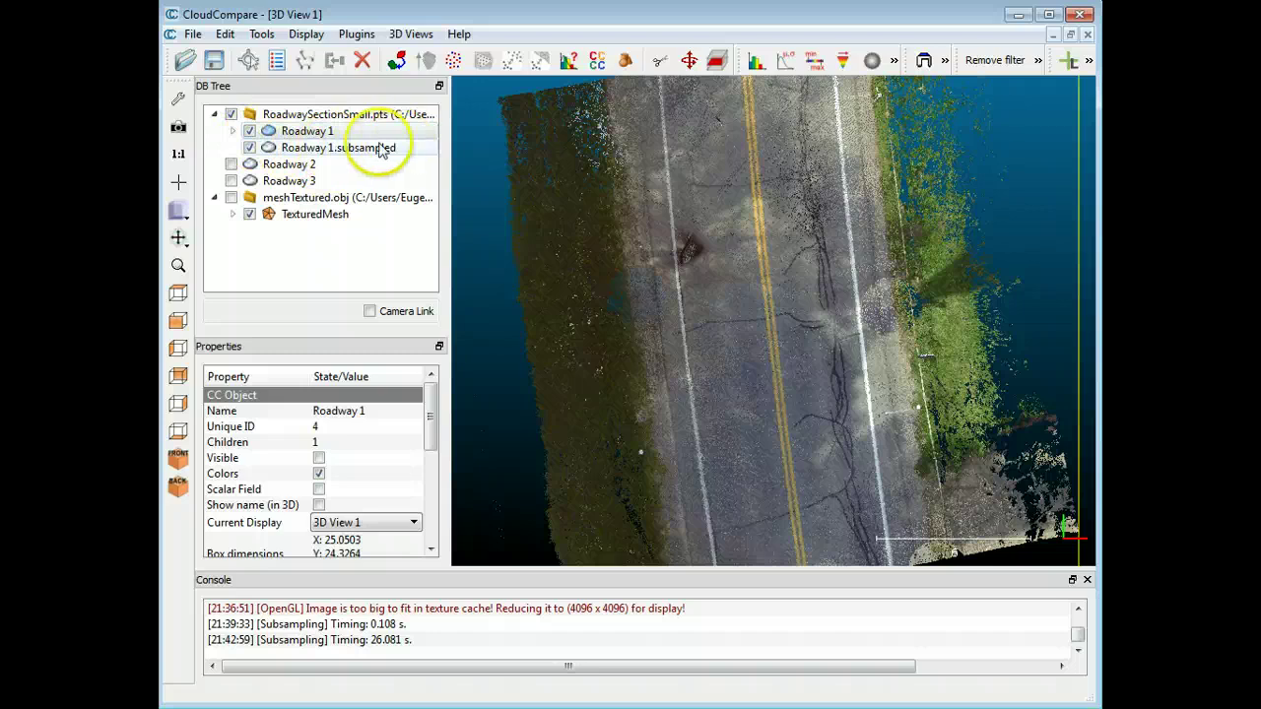
pyautogui.click(249, 131)
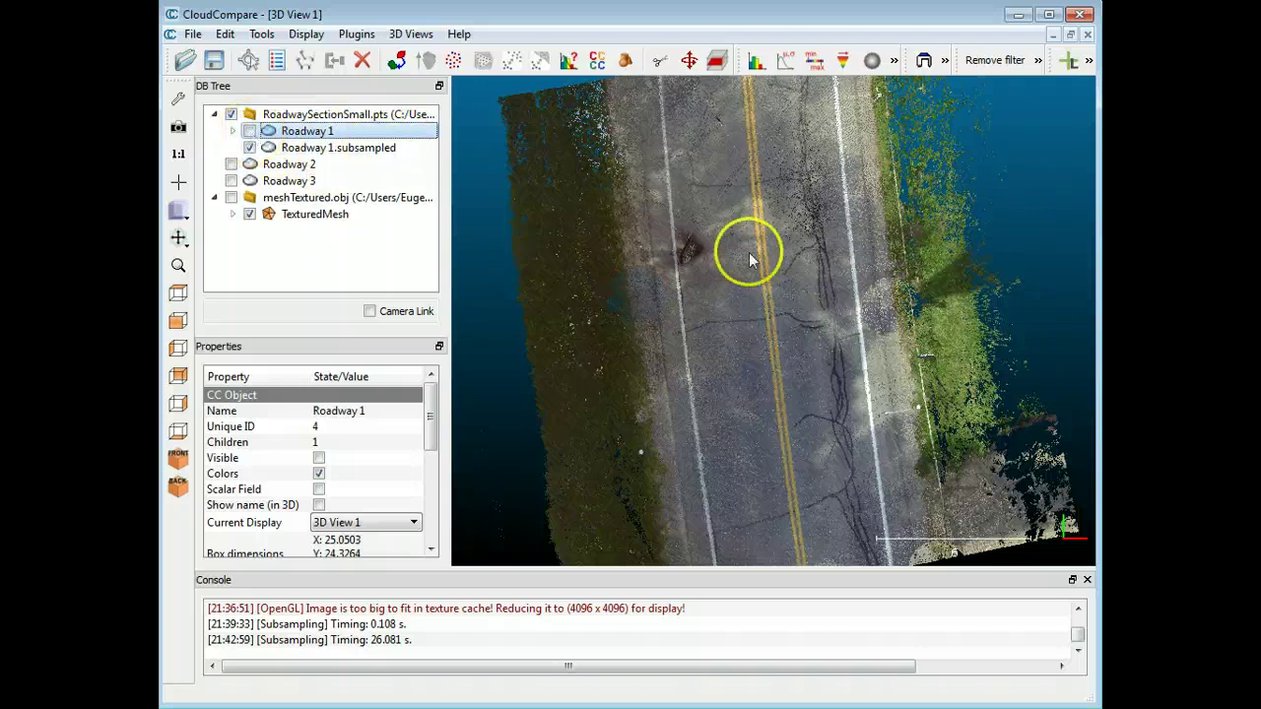
pyautogui.click(866, 324)
pyautogui.moveTo(866, 324); pyautogui.dragTo(871, 331)
pyautogui.scroll(10, 872, 325)
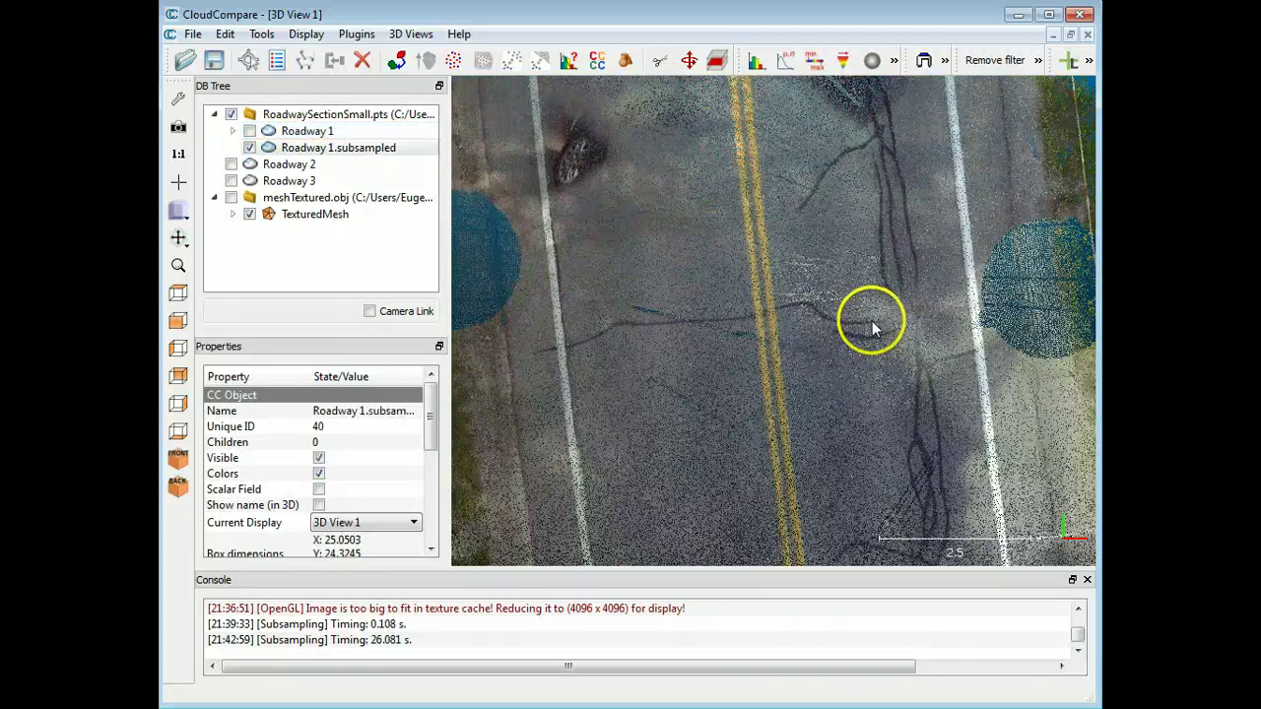
pyautogui.scroll(-5, 875, 325)
pyautogui.moveTo(899, 319); pyautogui.dragTo(866, 305)
pyautogui.scroll(5, 795, 272)
pyautogui.scroll(2, 830, 315)
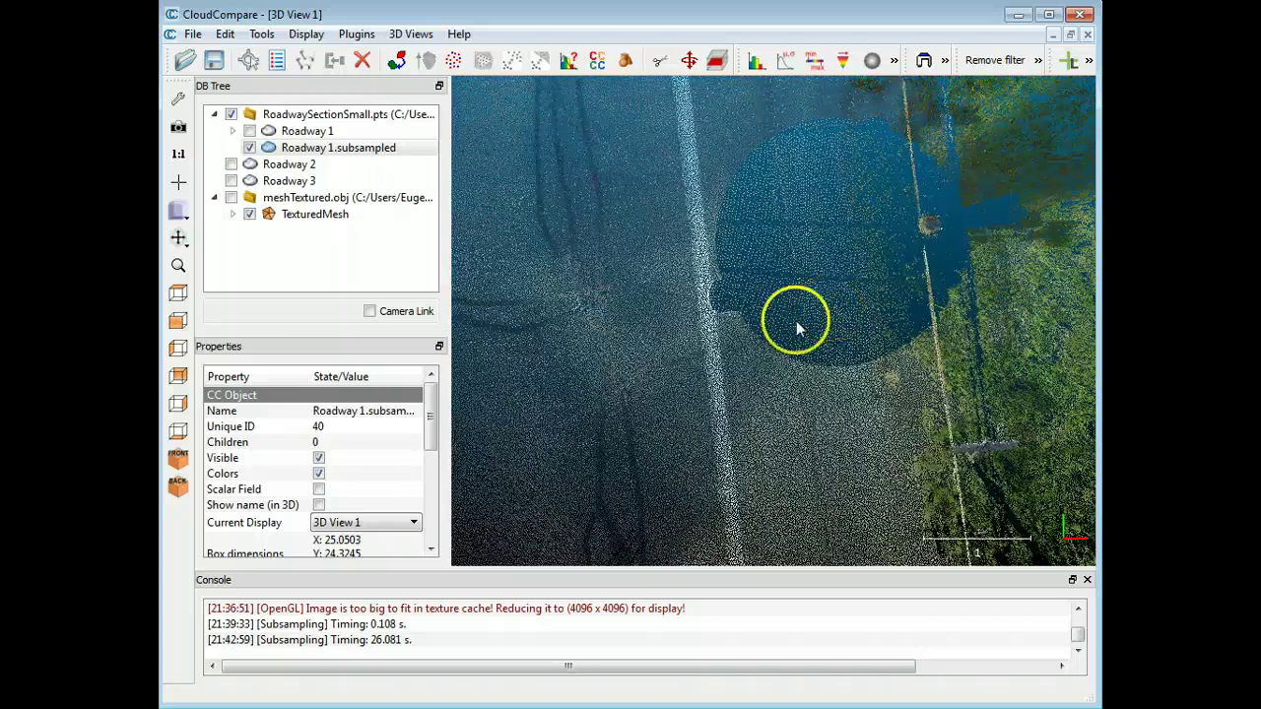
pyautogui.scroll(-4, 808, 313)
pyautogui.moveTo(704, 352); pyautogui.dragTo(754, 328, button='right')
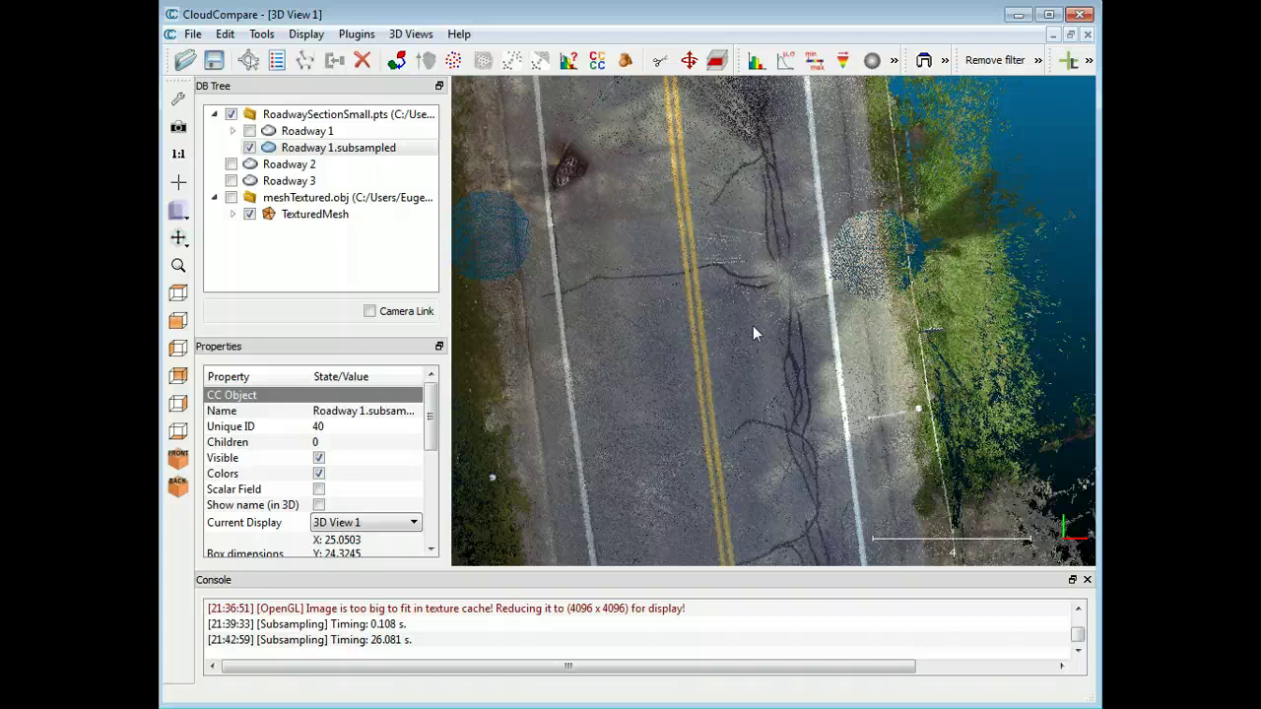
pyautogui.moveTo(752, 325); pyautogui.dragTo(272, 301)
# Step: Hide the RoadwaySectionSmall.pts group, show Roadway 2 instead, and inspect its points near the cracks and white line
pyautogui.click(313, 150)
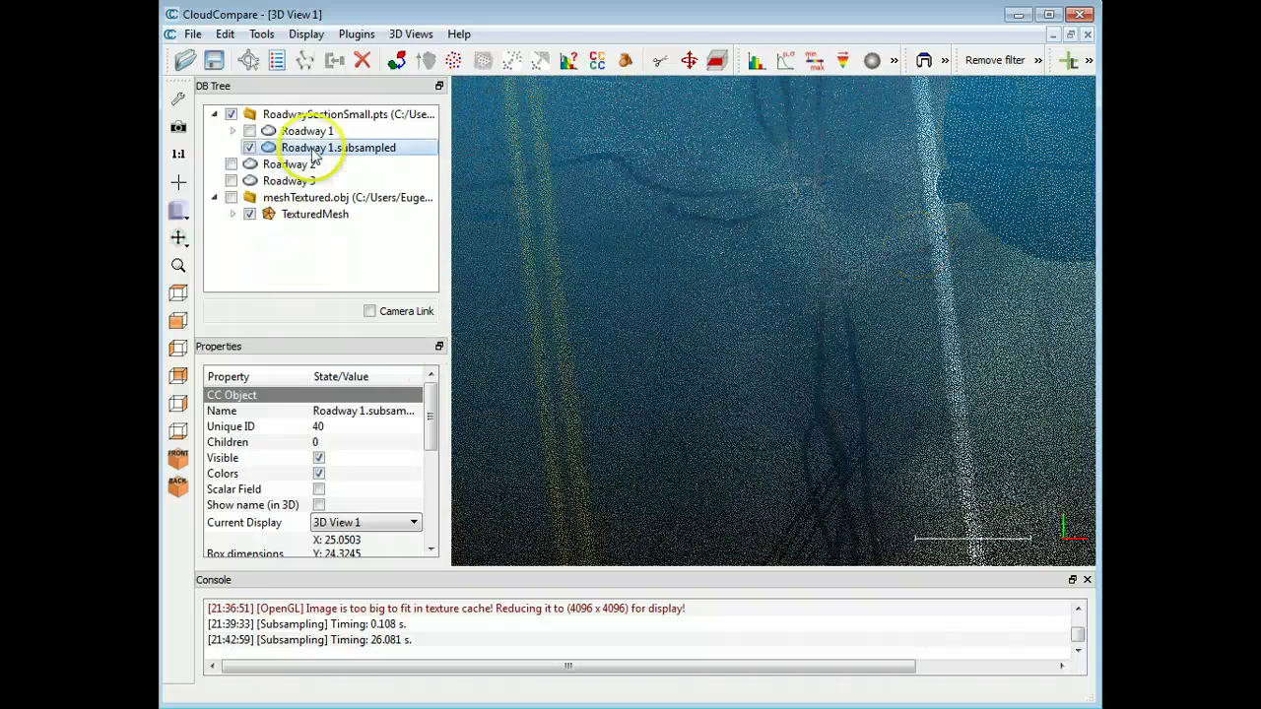
pyautogui.click(231, 114)
pyautogui.click(230, 164)
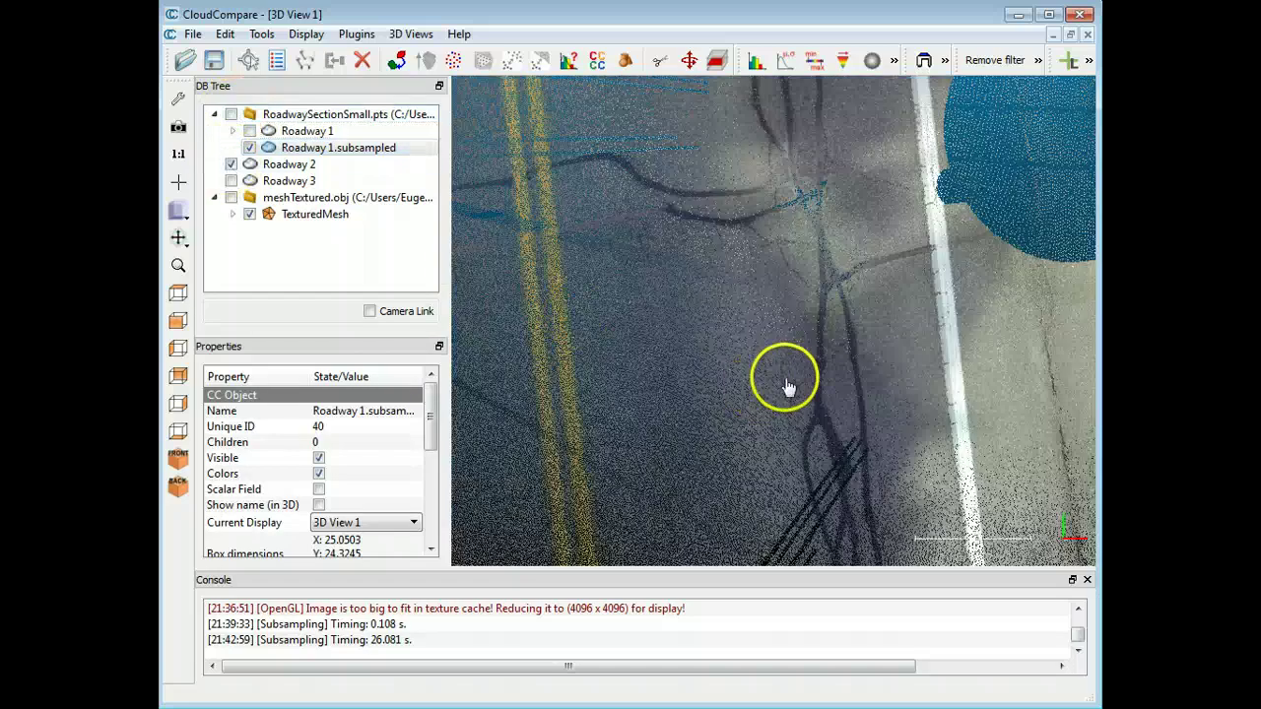
pyautogui.click(915, 211)
pyautogui.scroll(3, 915, 211)
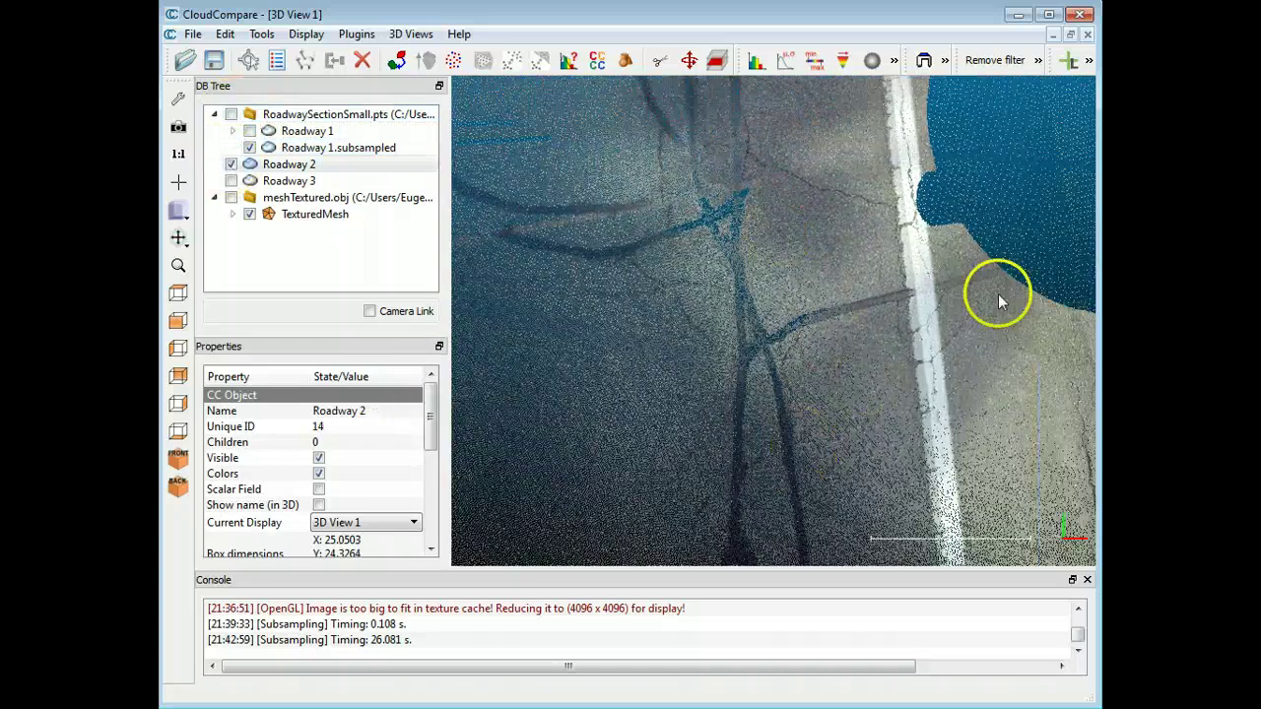
pyautogui.moveTo(867, 225); pyautogui.dragTo(799, 180)
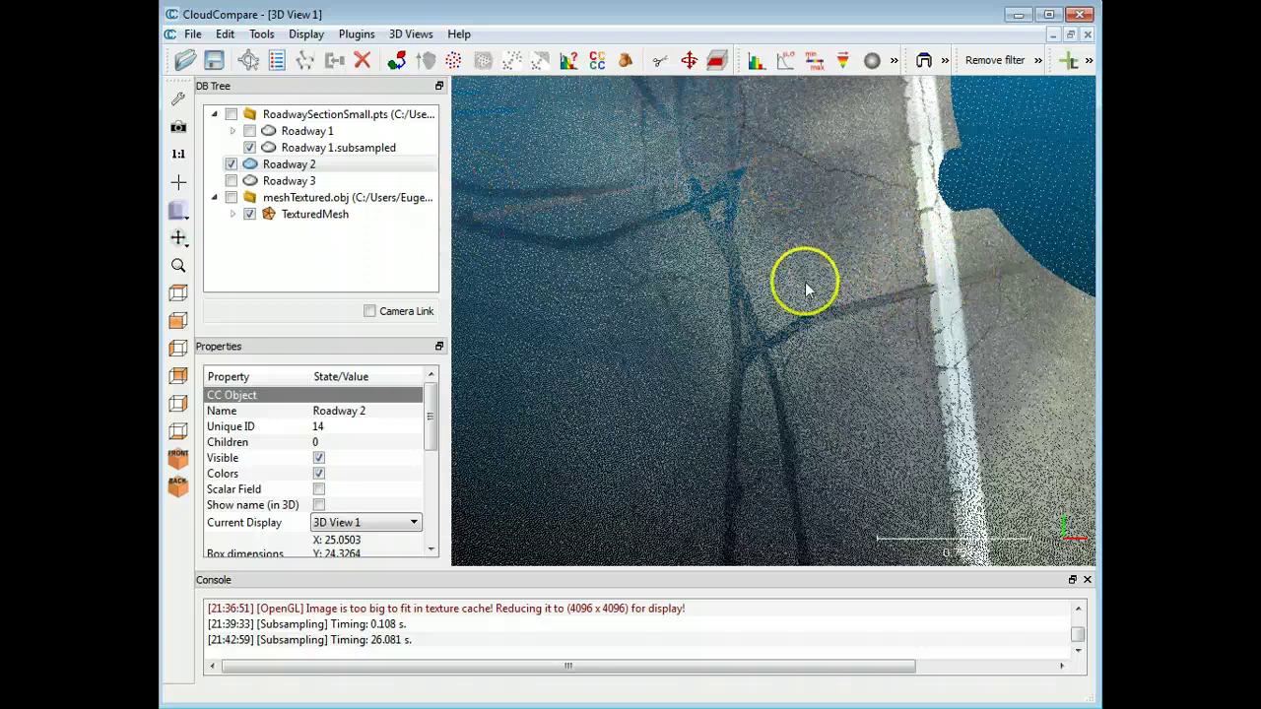
pyautogui.moveTo(799, 261); pyautogui.dragTo(732, 273)
# Step: Subsample the Roadway 2 cloud with the Space method, using 0.03 as the space between points
pyautogui.click(316, 165)
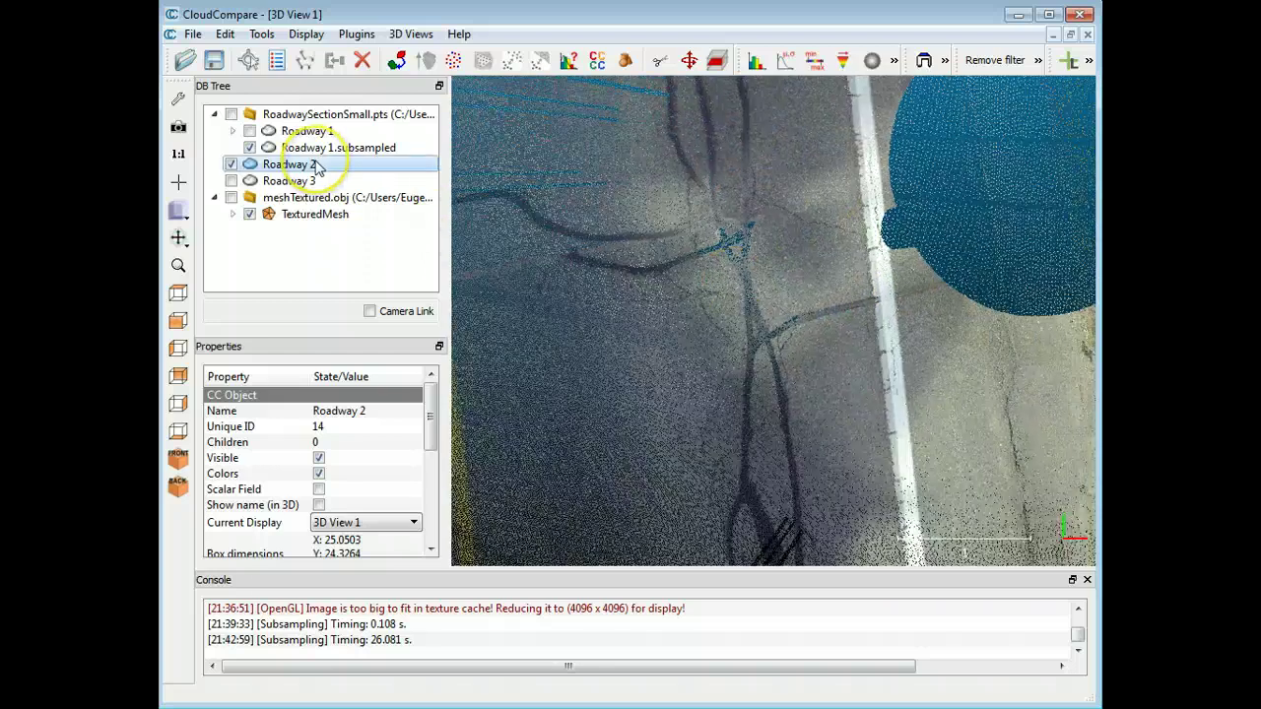
pyautogui.click(453, 60)
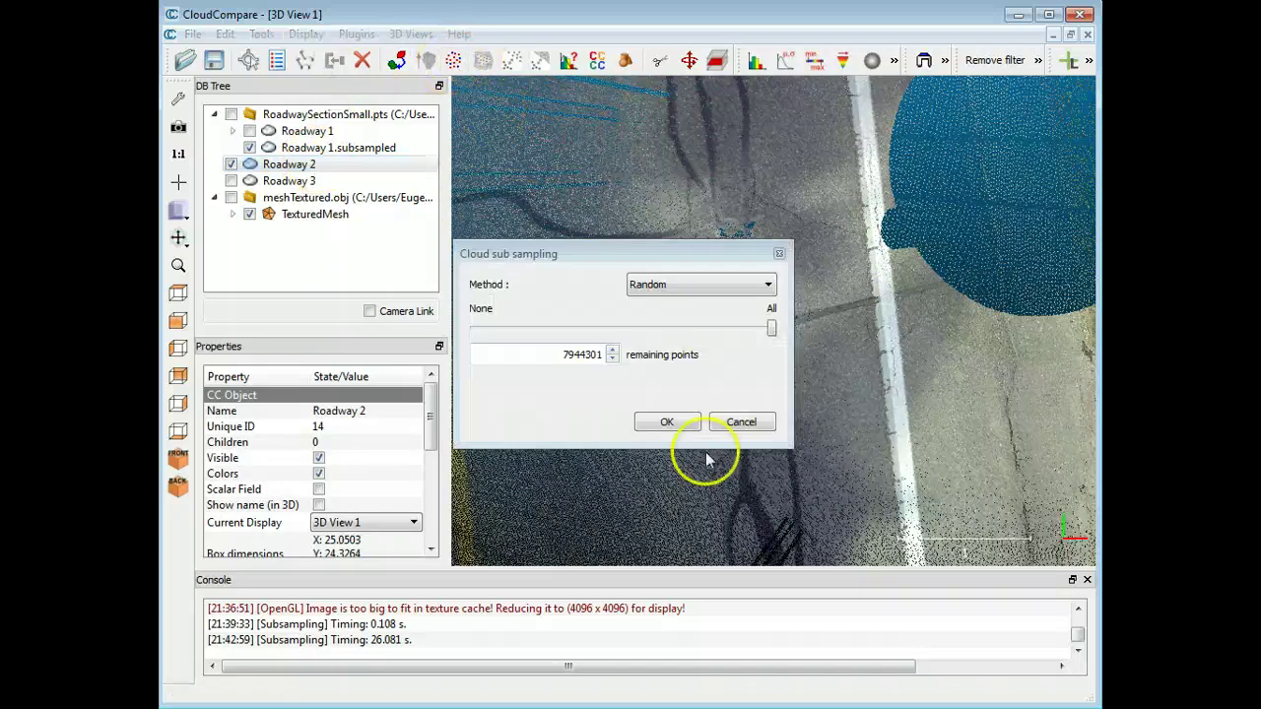
pyautogui.click(670, 285)
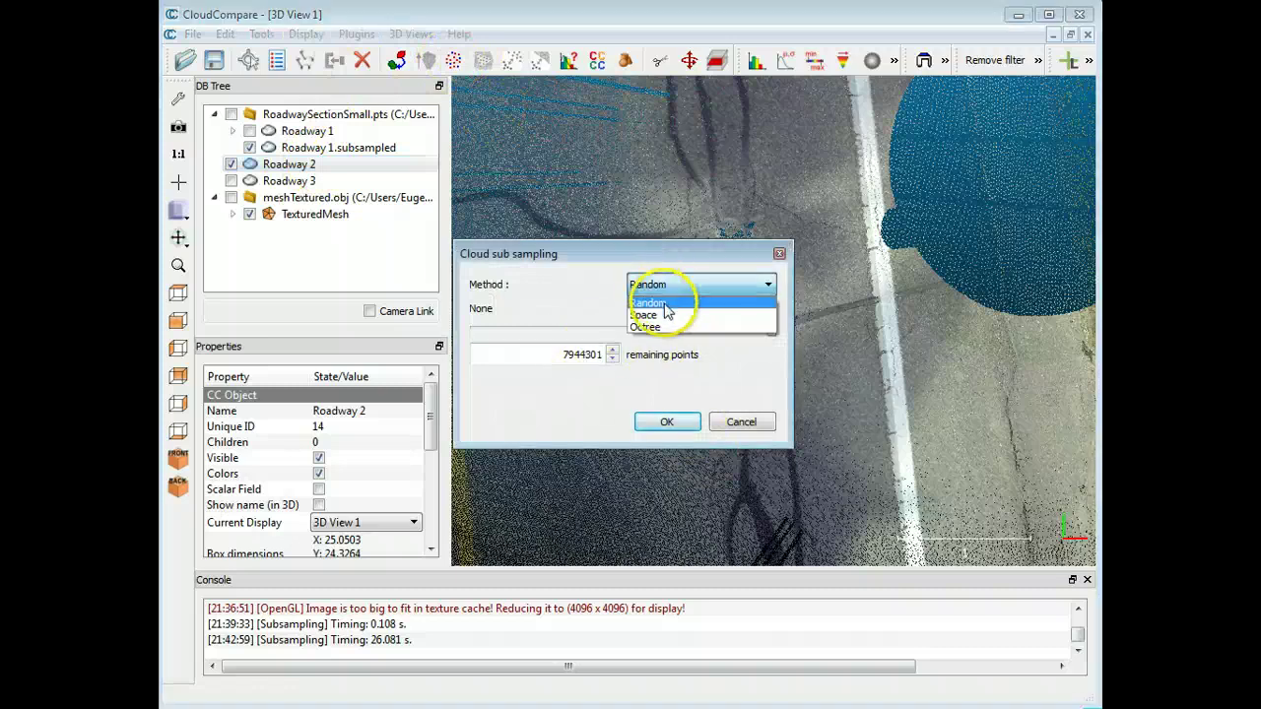
pyautogui.click(667, 315)
pyautogui.moveTo(585, 357); pyautogui.dragTo(658, 358)
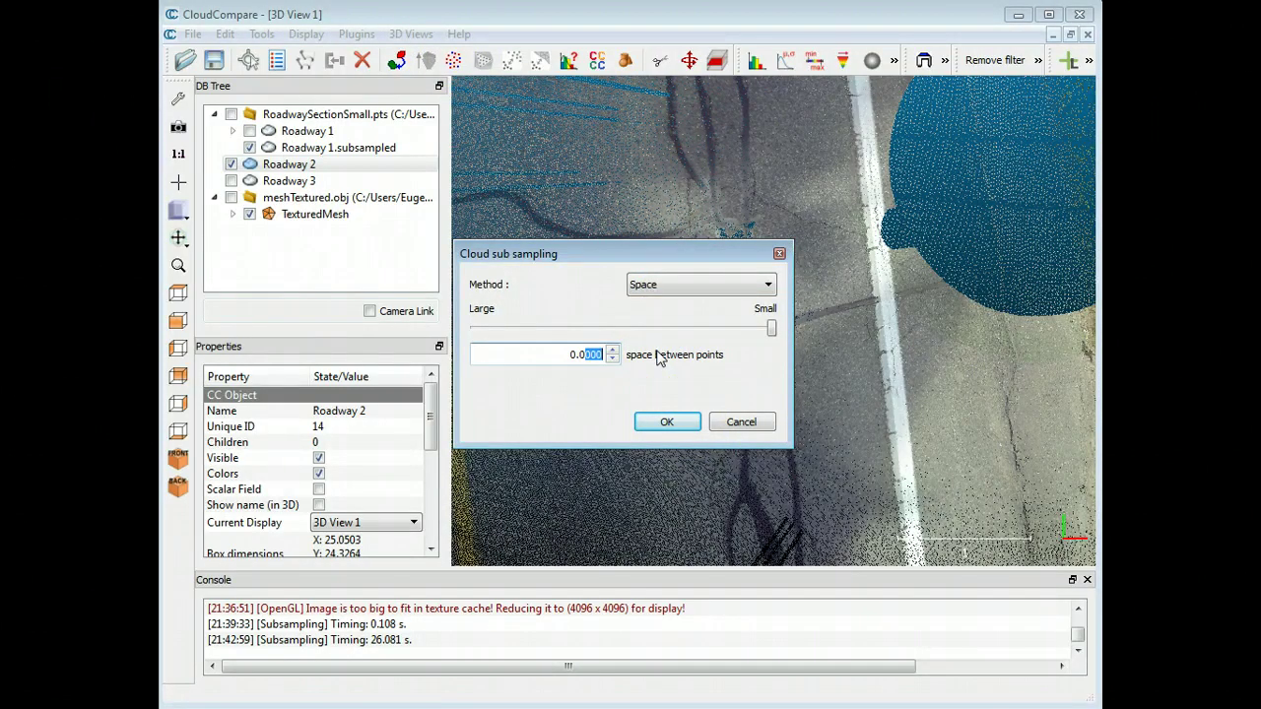
pyautogui.write('3')
pyautogui.click(673, 399)
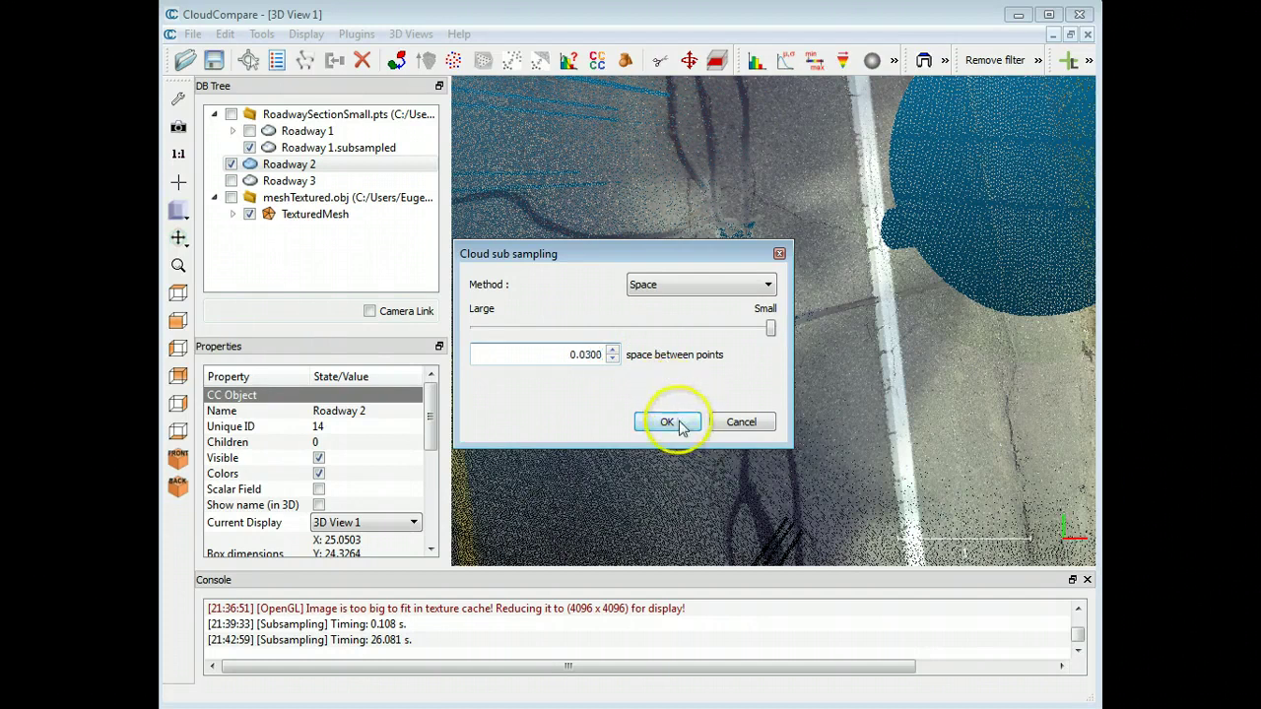
pyautogui.click(679, 424)
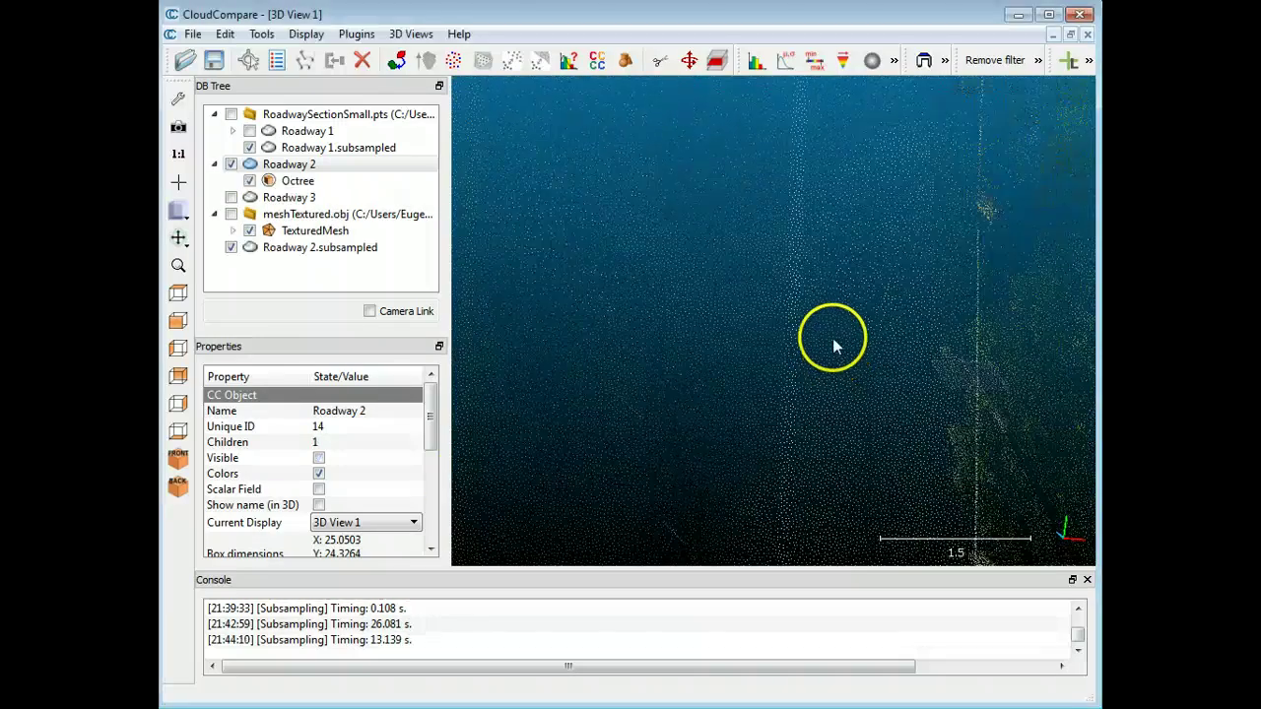
# Step: Inspect the point density of Roadway 2.subsampled across the road at close and wide range
pyautogui.scroll(-6, 836, 350)
pyautogui.scroll(6, 716, 314)
pyautogui.scroll(-4, 800, 280)
pyautogui.scroll(4, 694, 333)
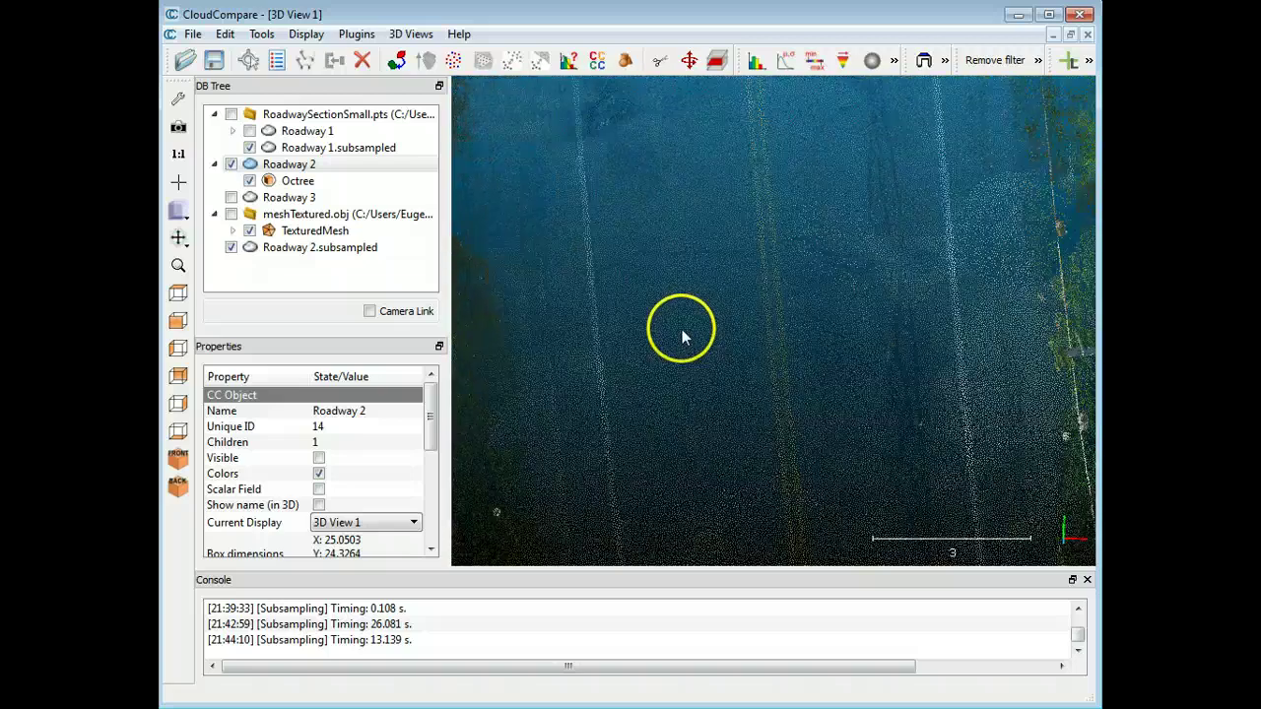
# Step: Compare the point counts in the properties of Roadway 1 and Roadway 1.subsampled, hiding Roadway 2 and displaying each one alone from its counterpart
pyautogui.scroll(-1, 886, 320)
pyautogui.scroll(-6, 807, 335)
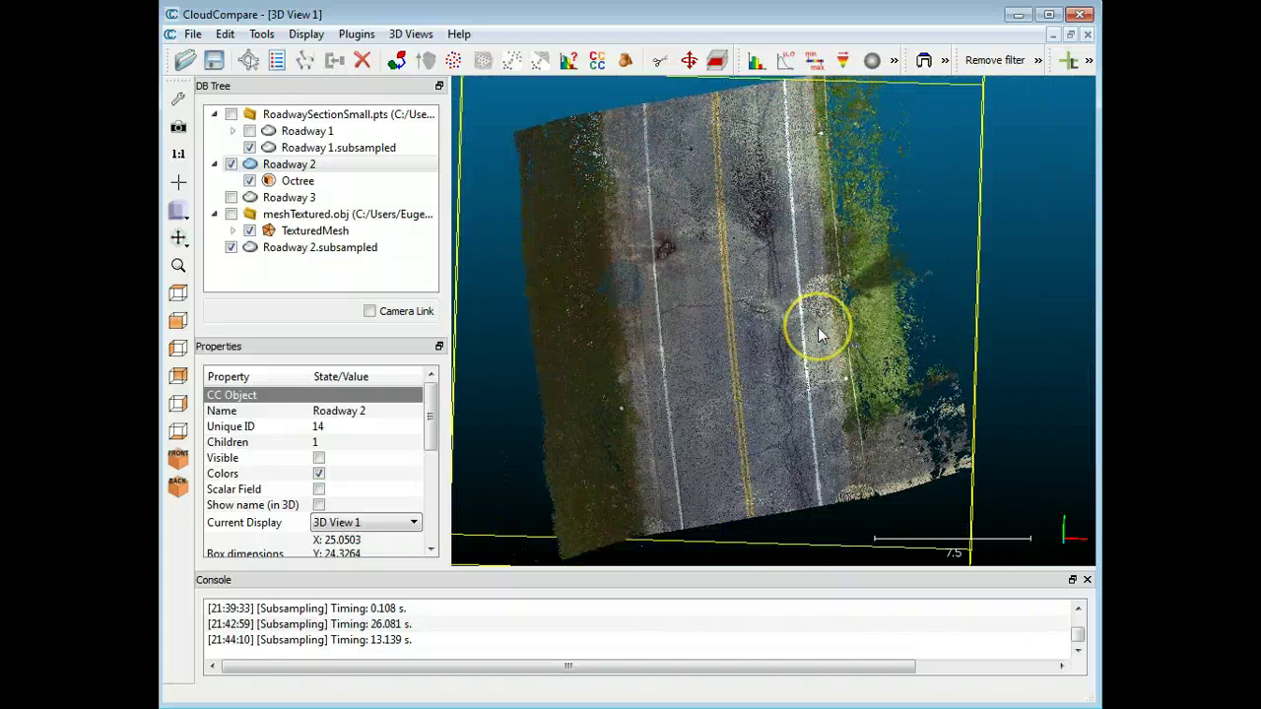
pyautogui.moveTo(798, 340); pyautogui.dragTo(754, 349)
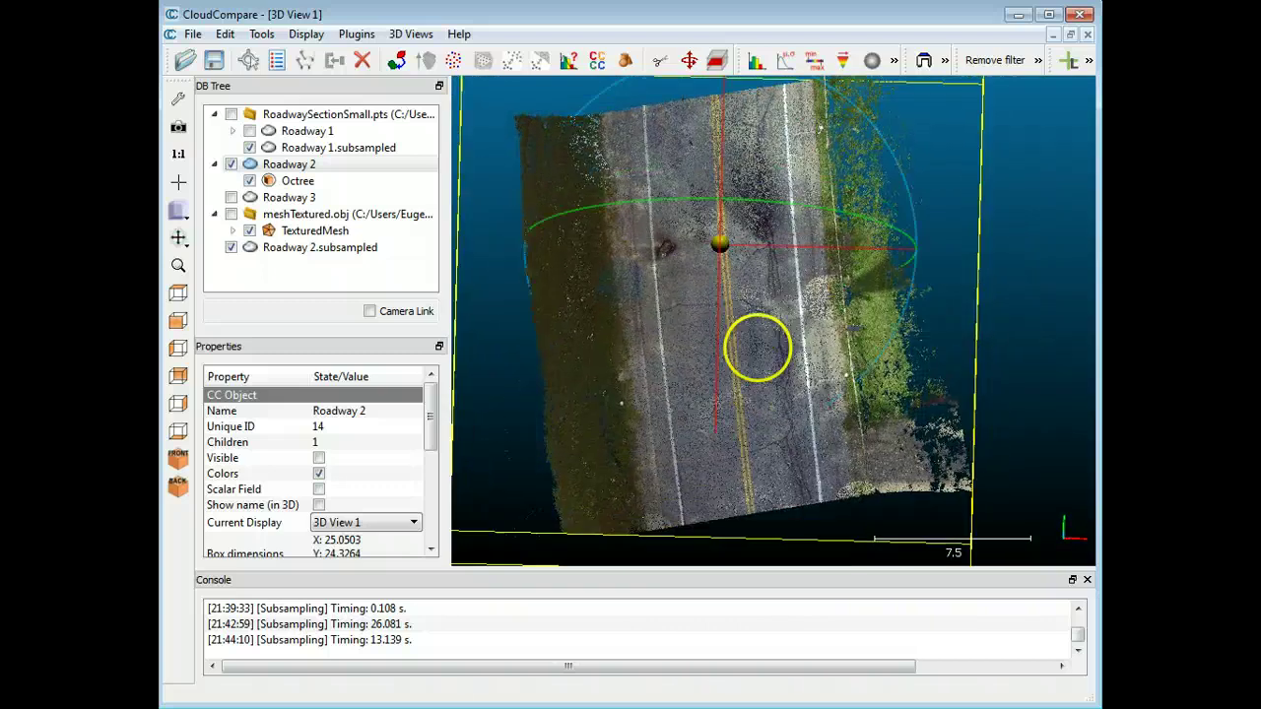
pyautogui.click(307, 131)
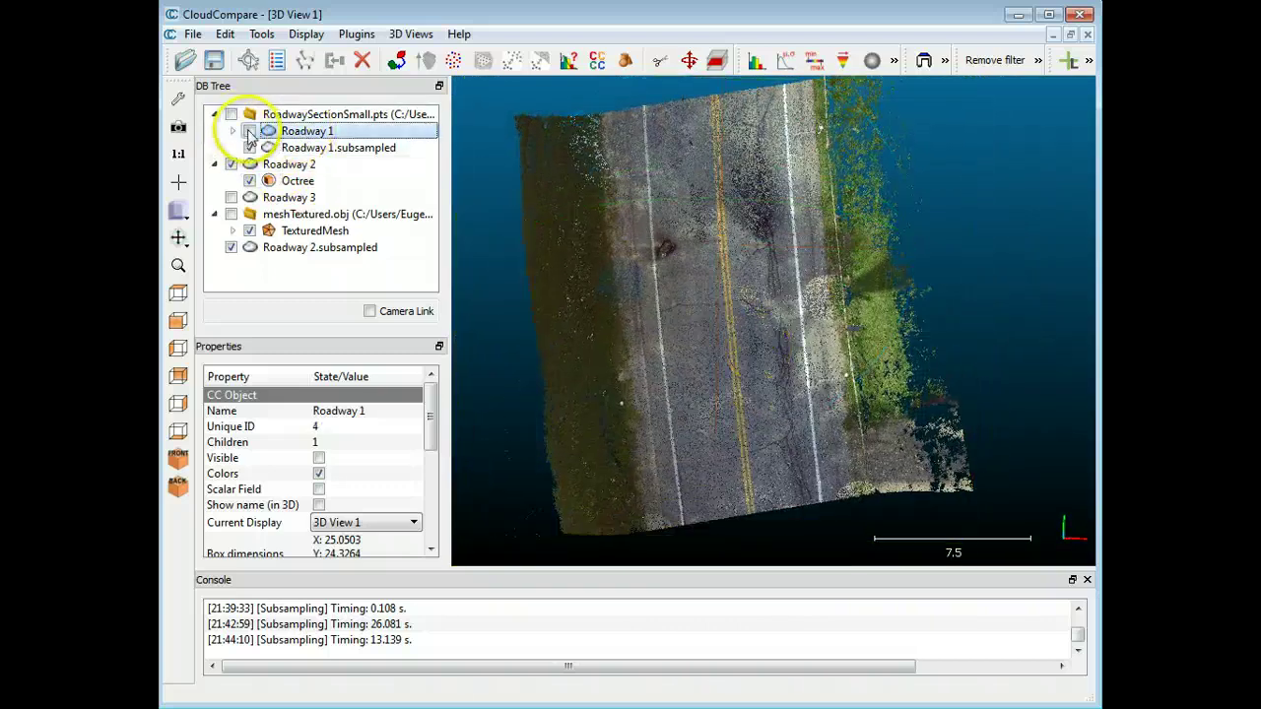
pyautogui.click(249, 131)
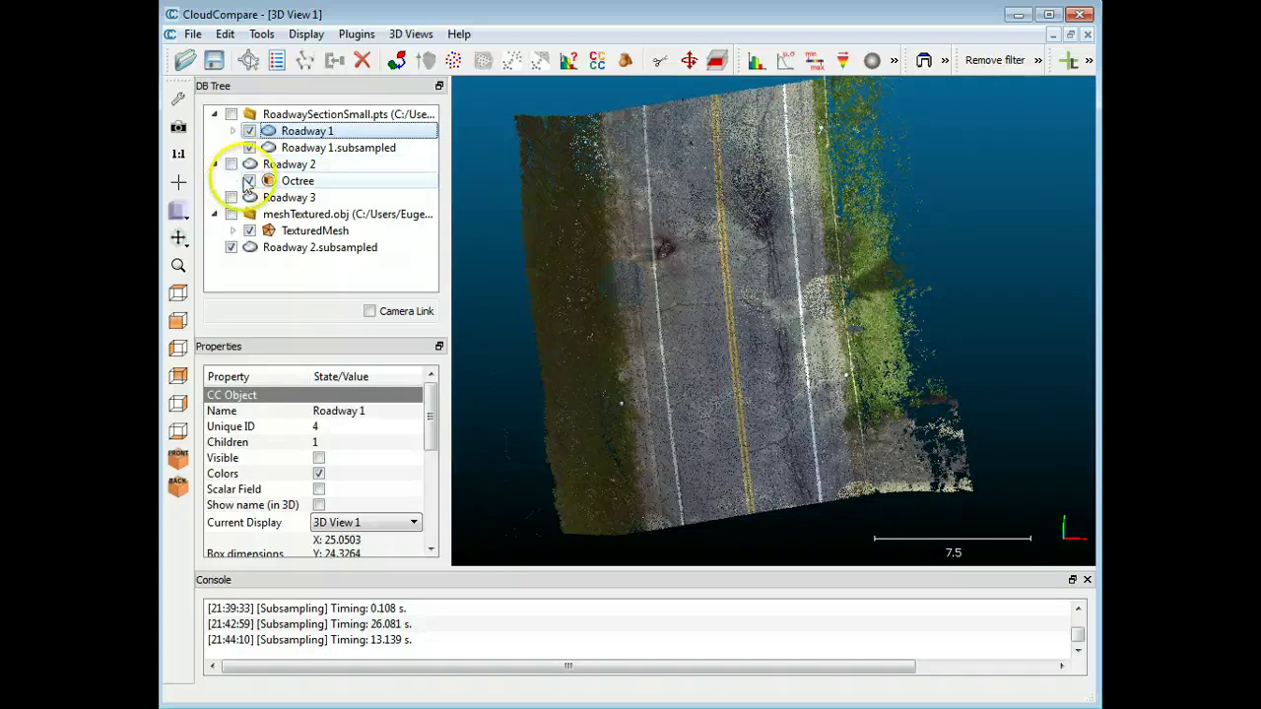
pyautogui.click(249, 148)
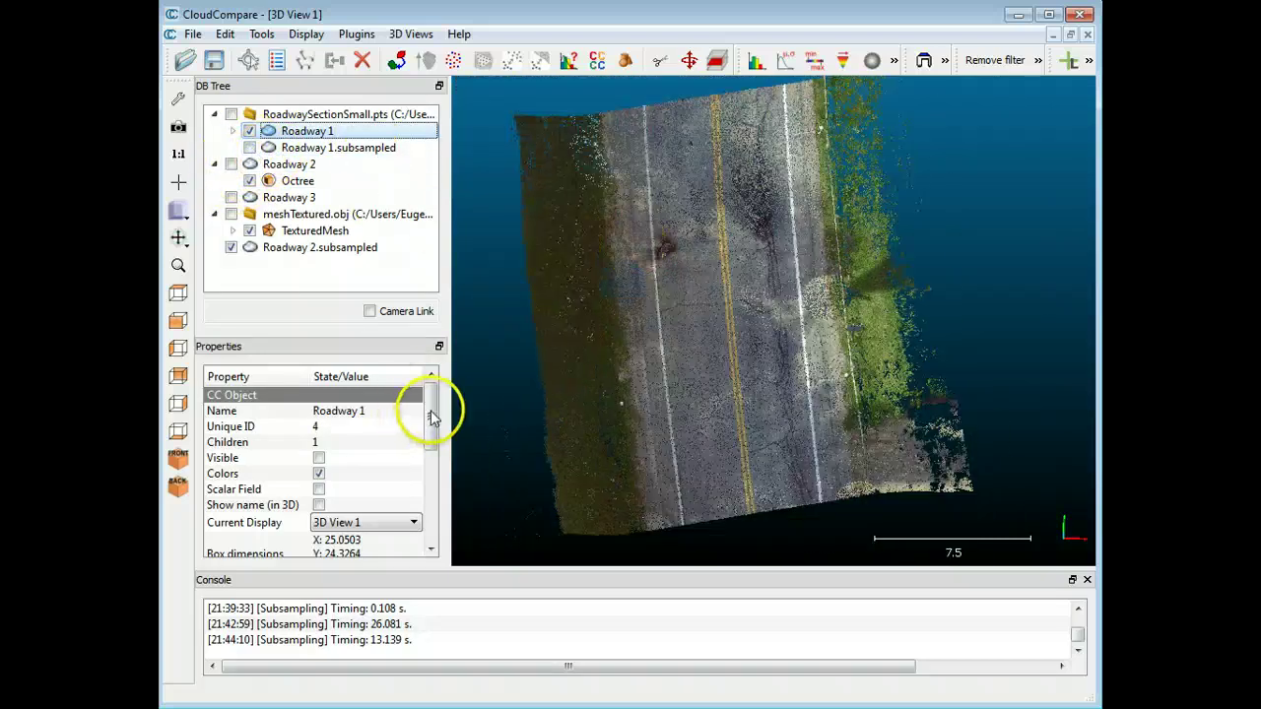
pyautogui.moveTo(431, 414)
pyautogui.mouseDown()
pyautogui.moveTo(427, 483)
pyautogui.moveTo(427, 400)
pyautogui.mouseUp()
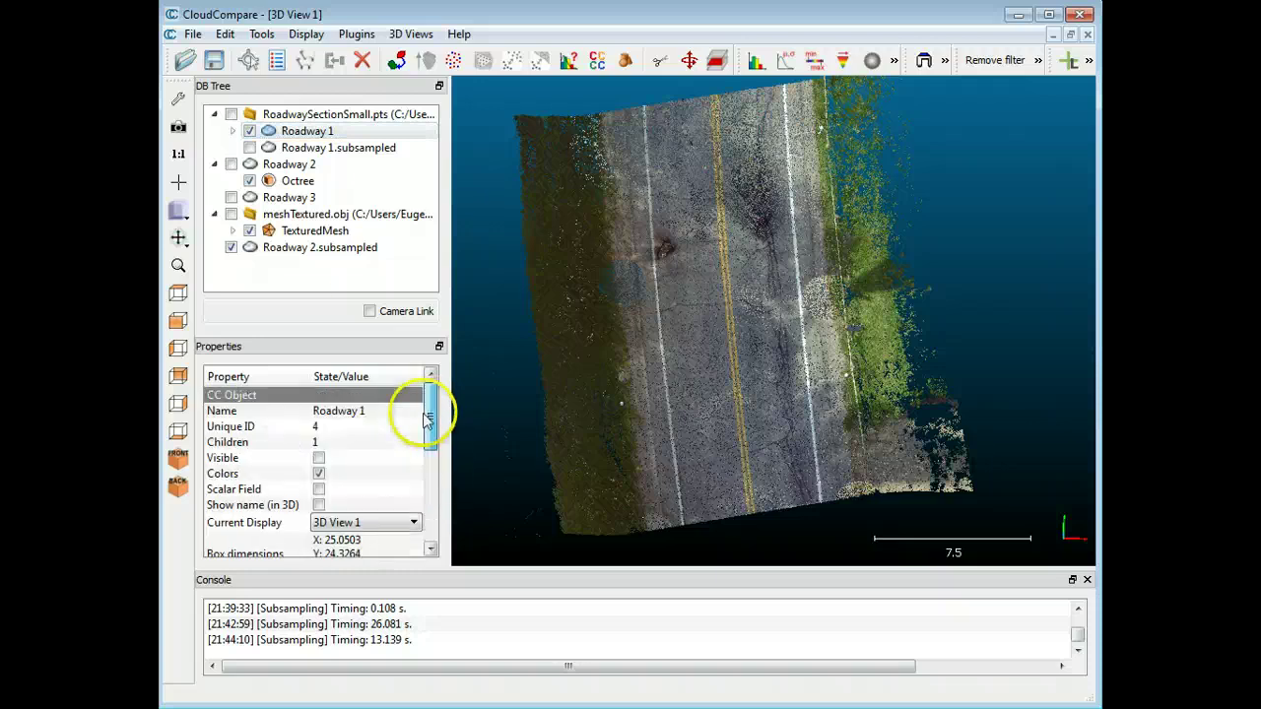
pyautogui.click(249, 131)
pyautogui.click(249, 148)
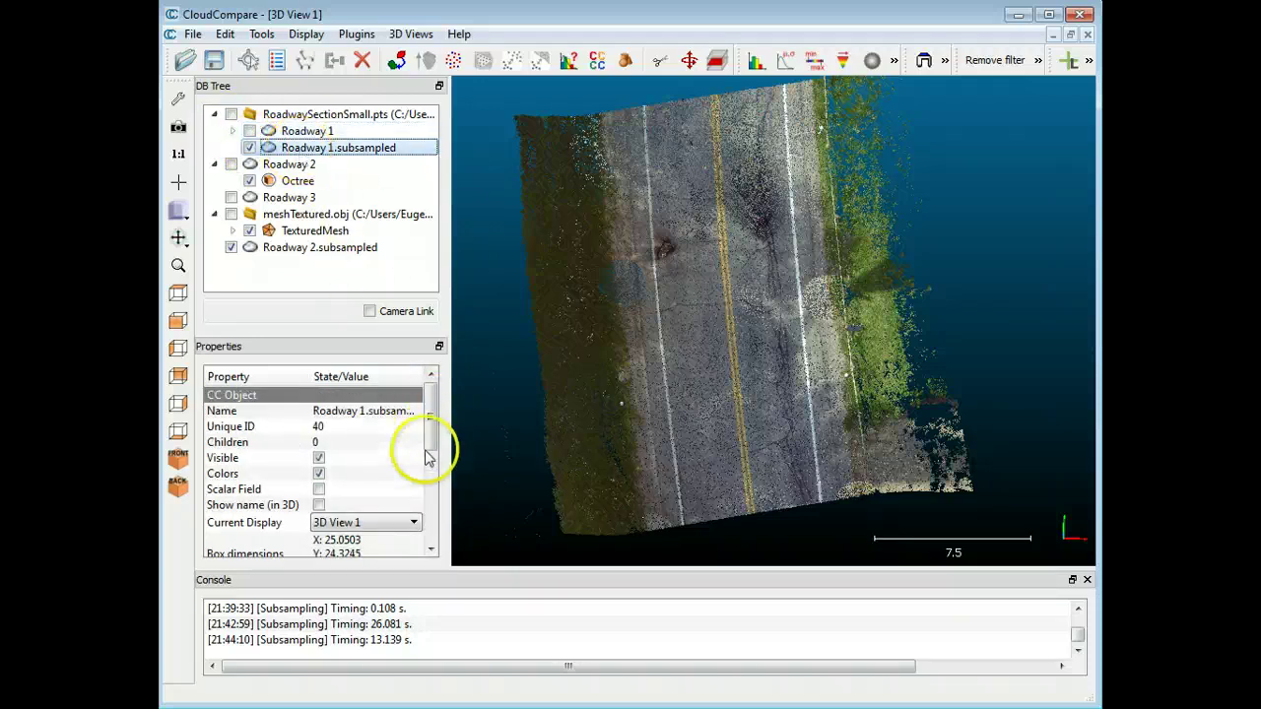
pyautogui.moveTo(432, 418)
pyautogui.mouseDown()
pyautogui.moveTo(441, 482)
pyautogui.moveTo(429, 399)
pyautogui.mouseUp()
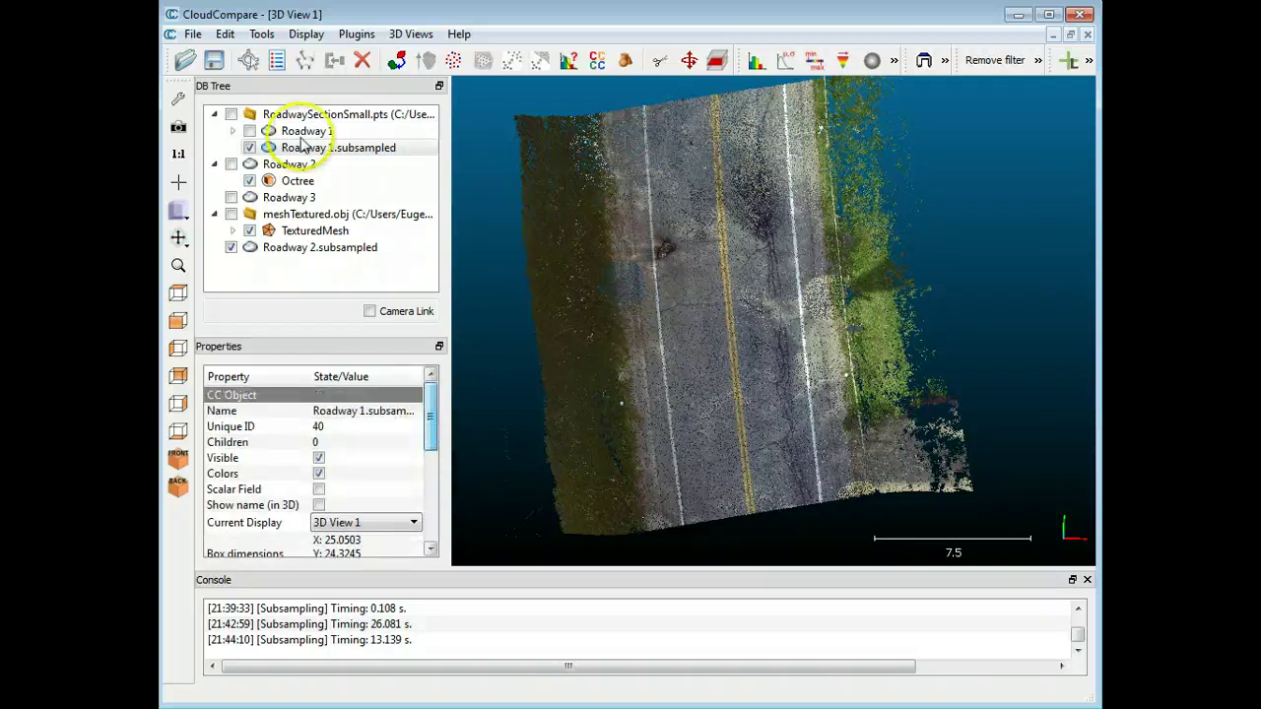
# Step: Compare the point counts in the properties of Roadway 2 and Roadway 2.subsampled, leaving only the subsampled cloud visible
pyautogui.click(249, 147)
pyautogui.click(231, 164)
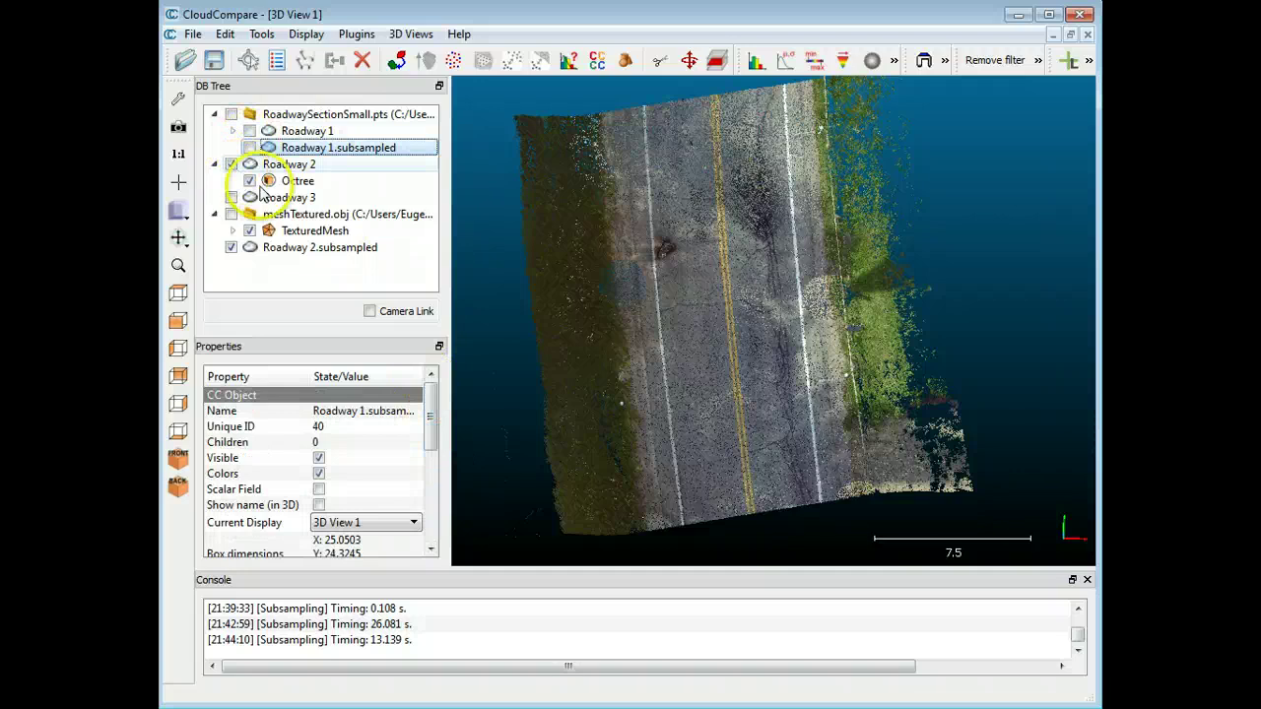
pyautogui.click(282, 163)
pyautogui.scroll(1, 429, 490)
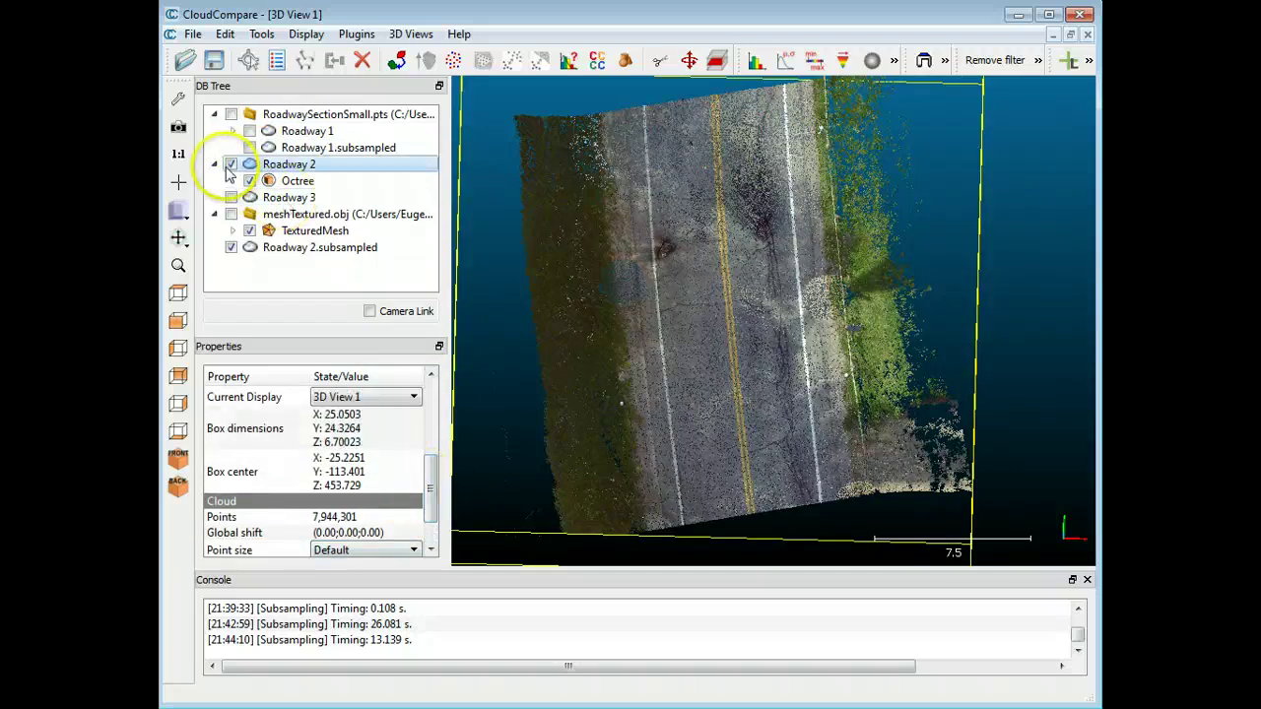
pyautogui.click(275, 247)
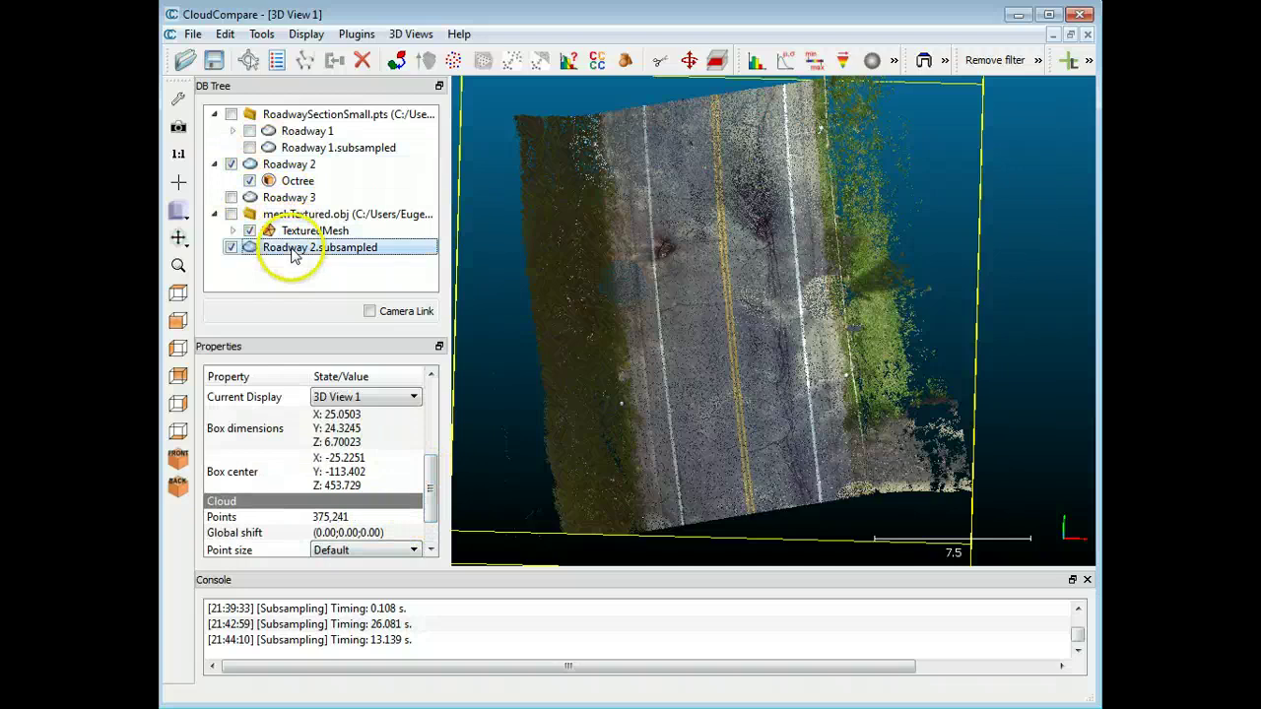
pyautogui.click(231, 163)
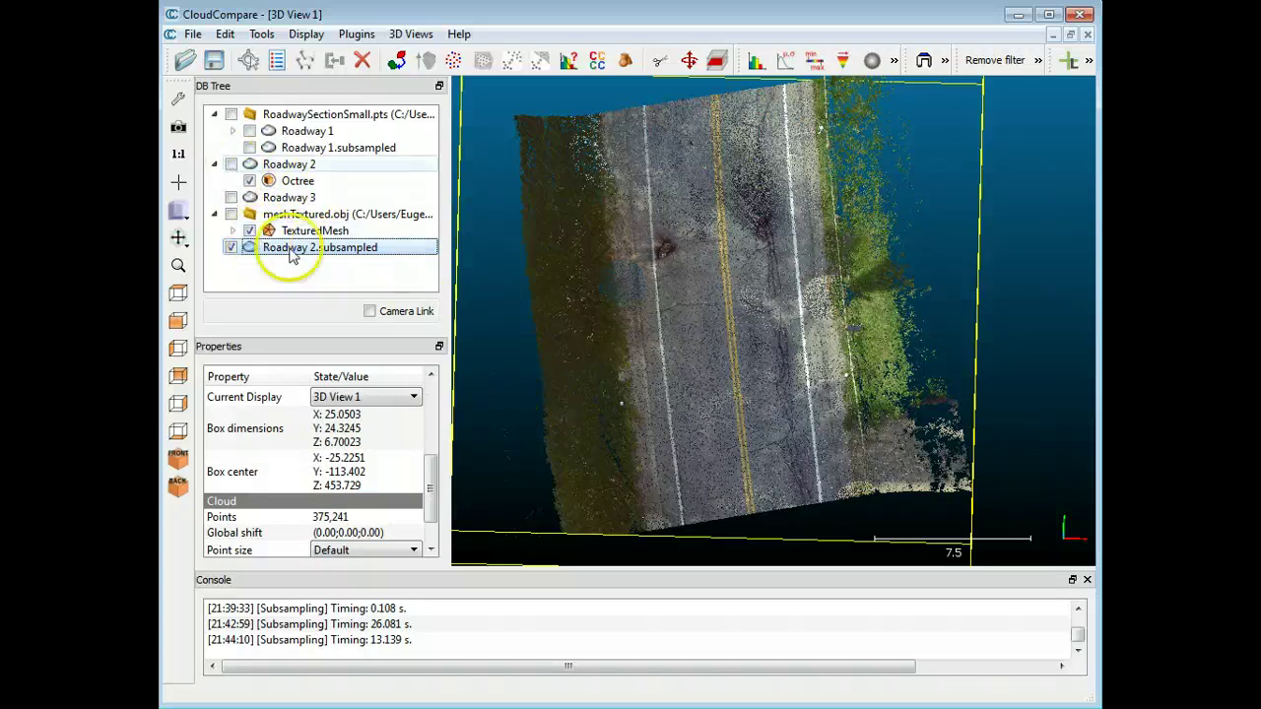
pyautogui.moveTo(428, 473); pyautogui.dragTo(439, 479)
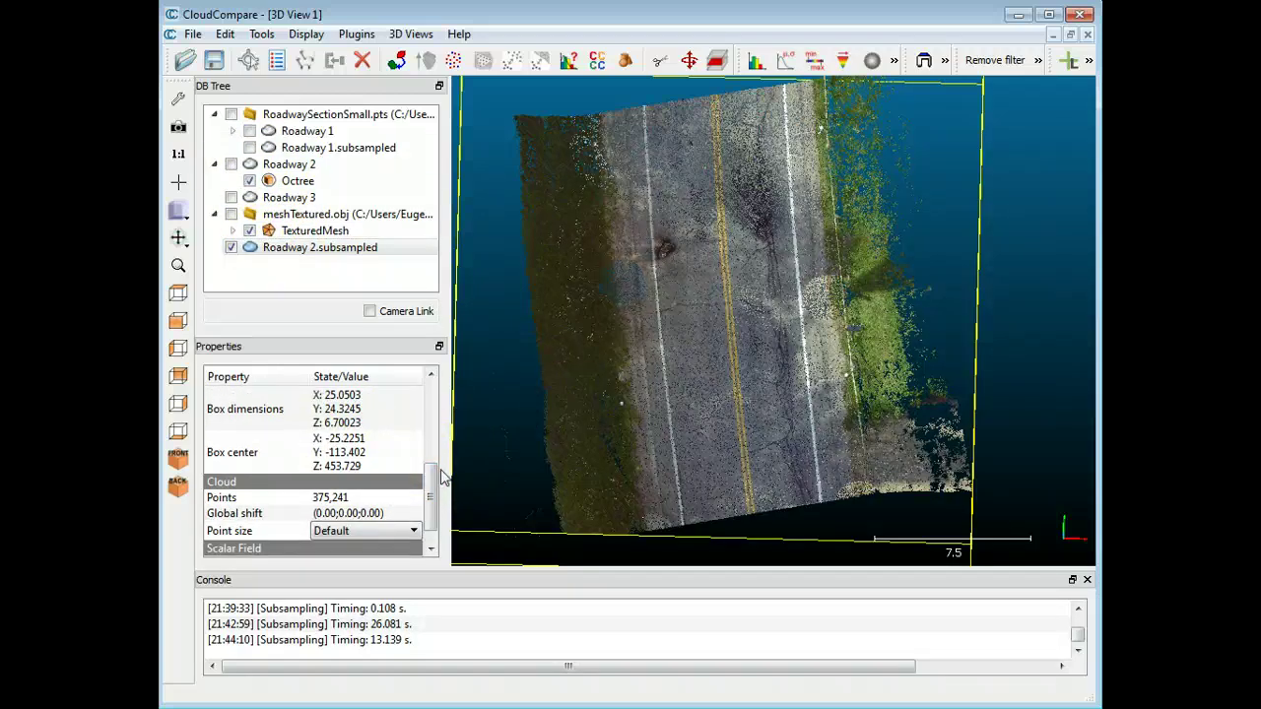
pyautogui.scroll(3, 855, 323)
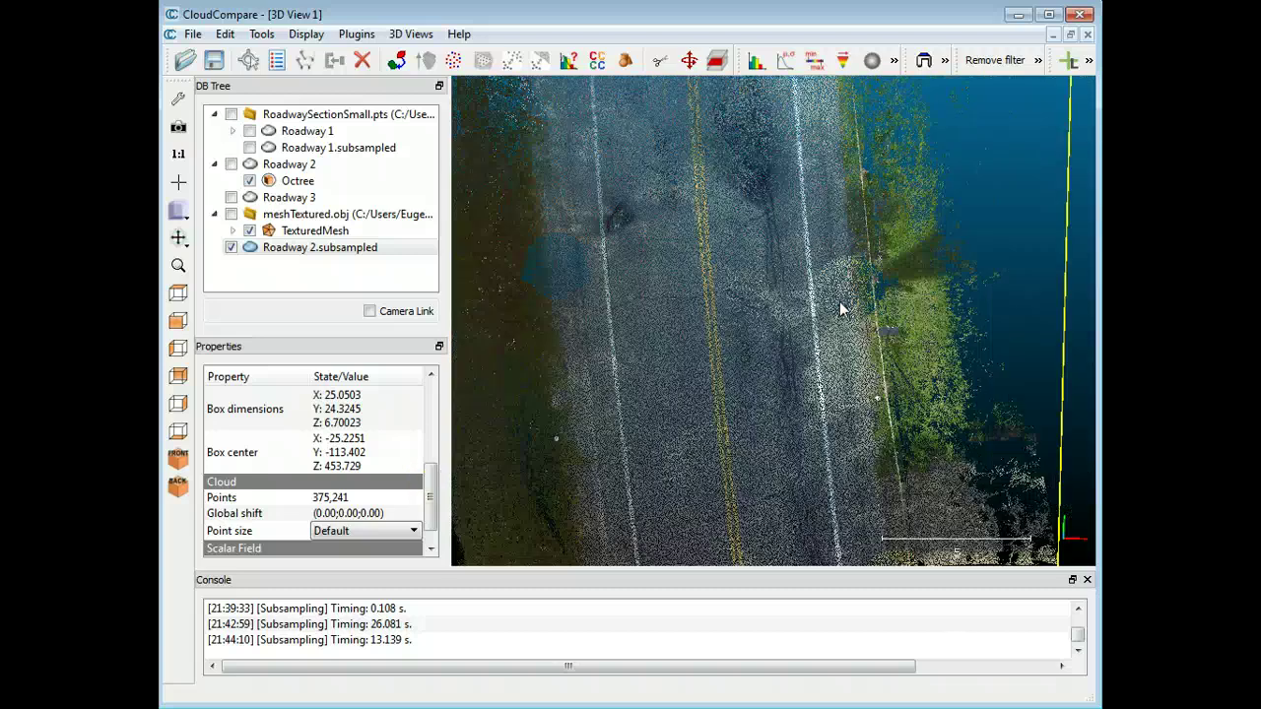
pyautogui.scroll(-3, 840, 301)
pyautogui.click(832, 303)
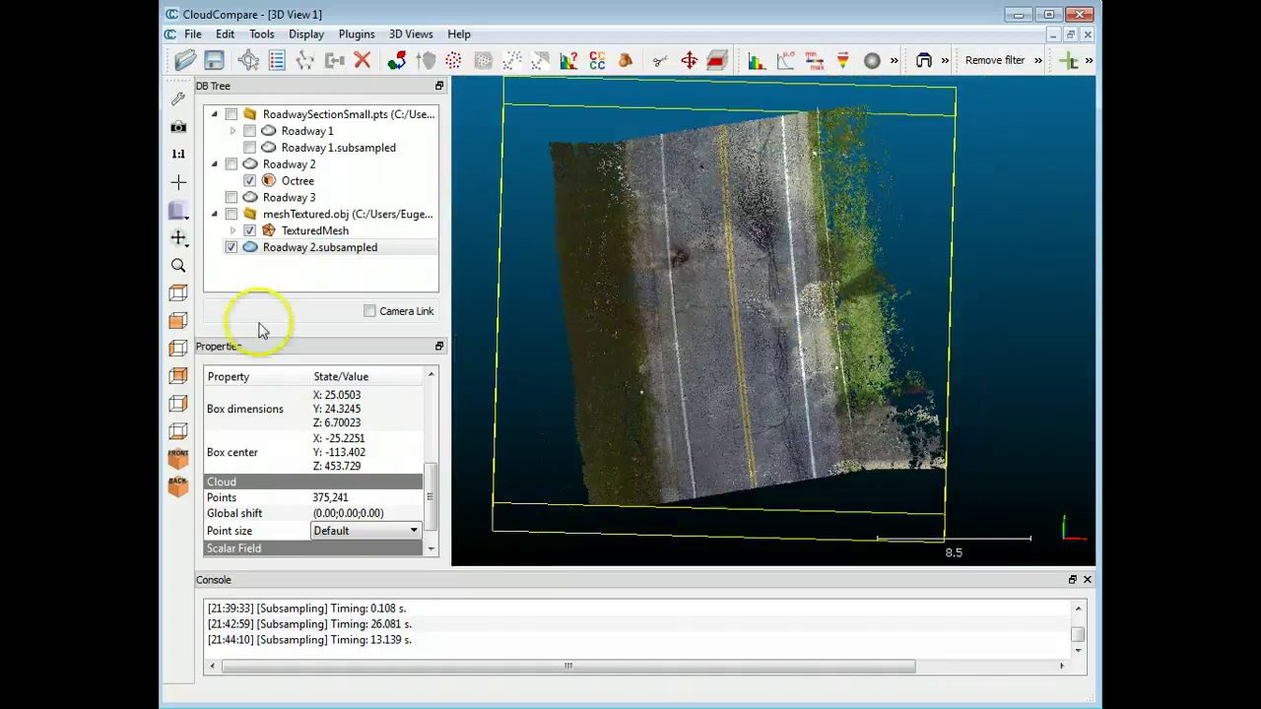
# Step: Hide Roadway 2.subsampled, show the meshTextured.obj group, and orient the skull upright in a three-quarter side view
pyautogui.click(230, 247)
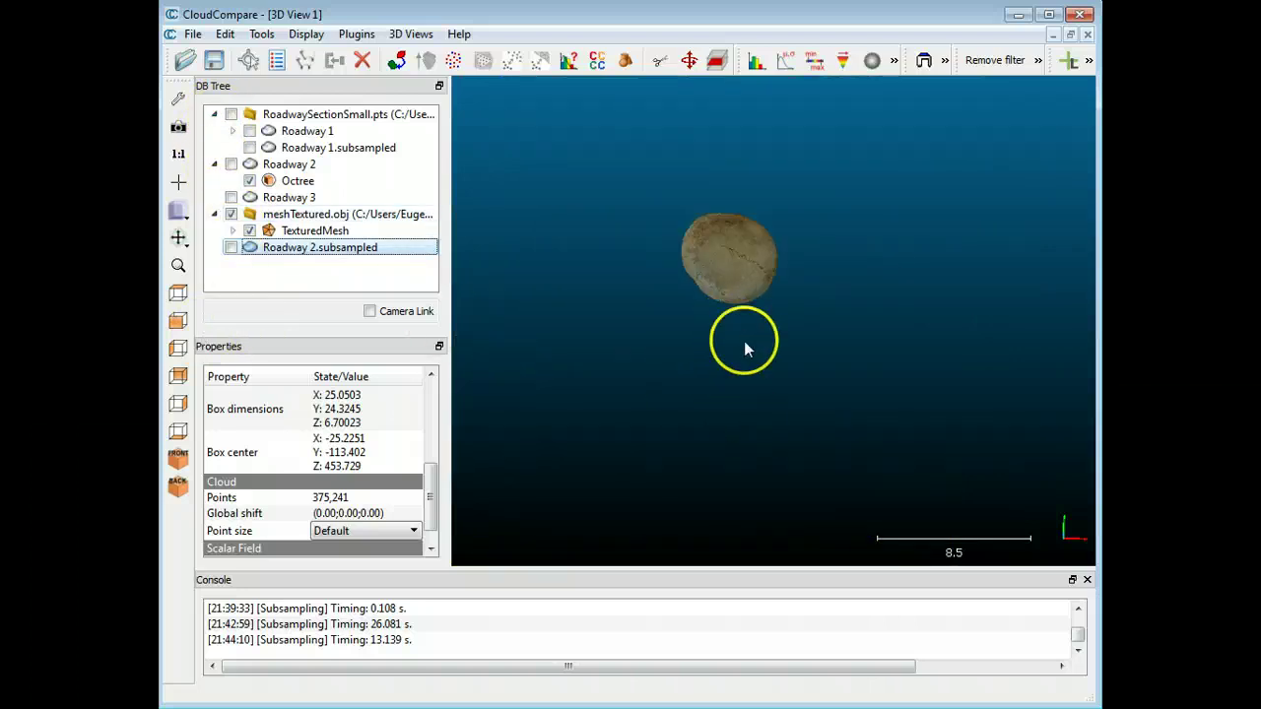
pyautogui.moveTo(743, 340); pyautogui.dragTo(717, 340)
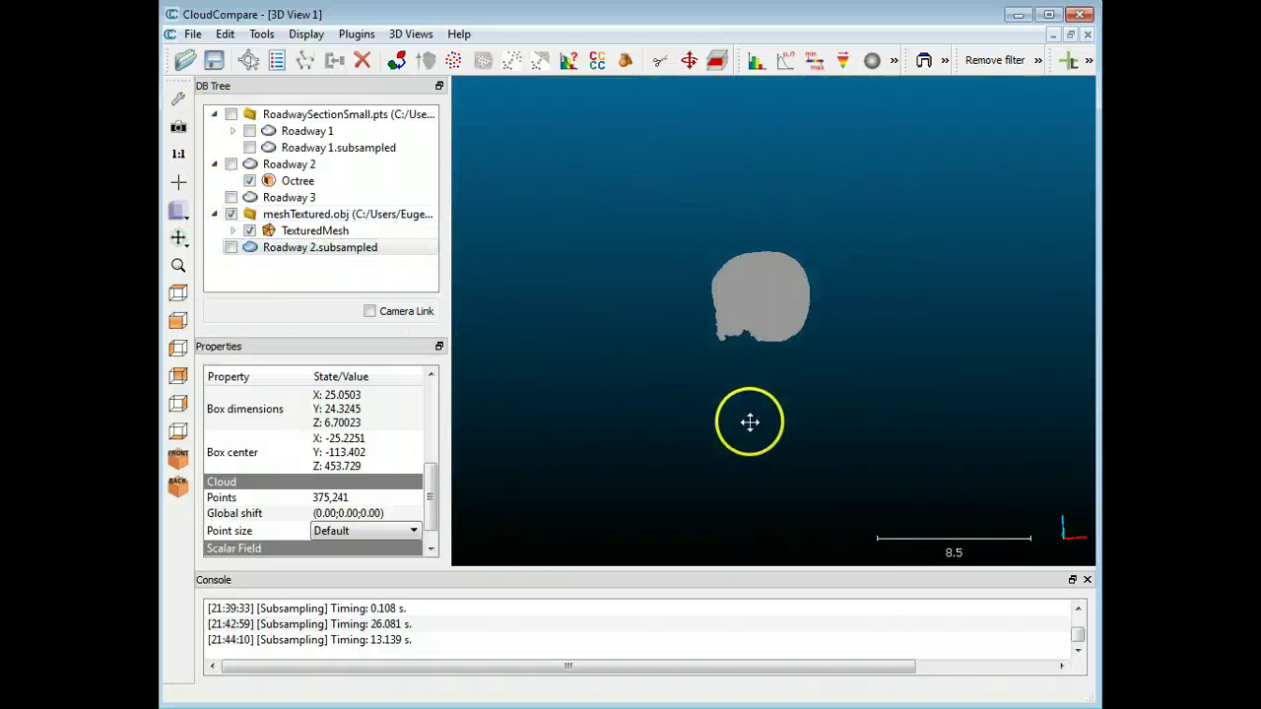
pyautogui.scroll(10, 749, 315)
pyautogui.scroll(-4, 744, 317)
pyautogui.click(756, 345)
pyautogui.moveTo(757, 344); pyautogui.dragTo(664, 360)
pyautogui.moveTo(664, 360); pyautogui.dragTo(709, 422, button='right')
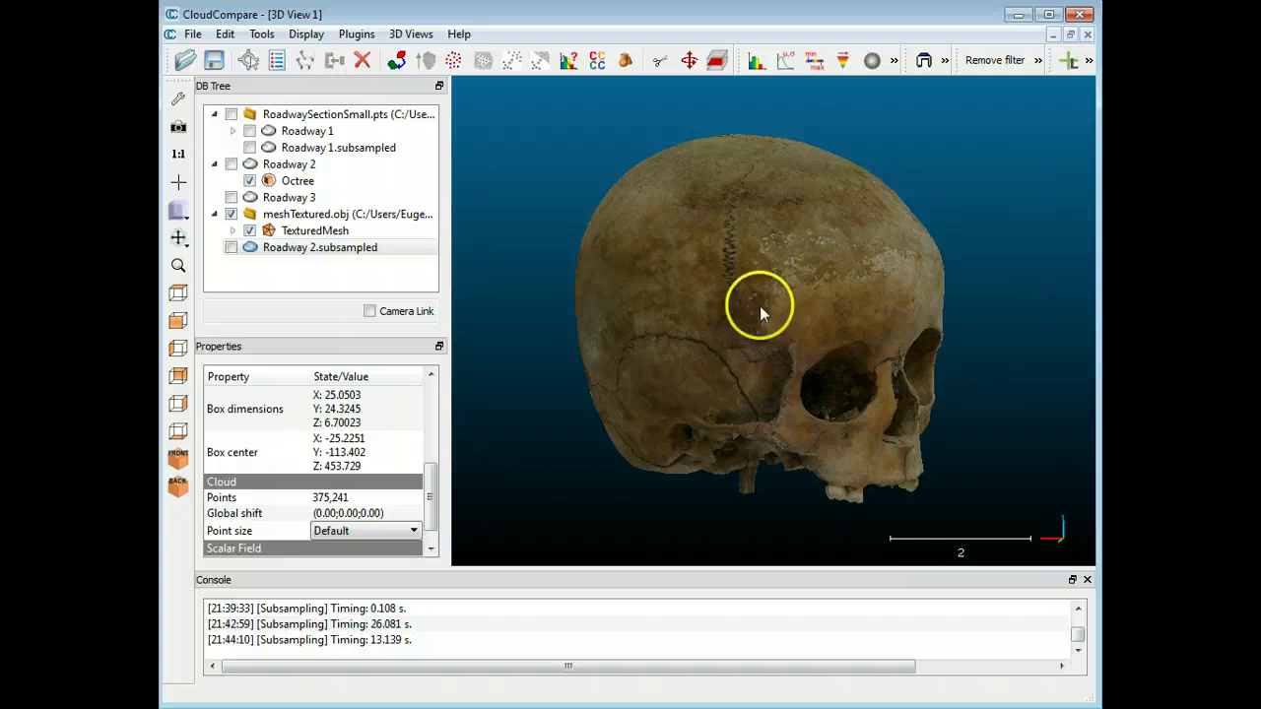
# Step: Inspect the skull's surface texture up close and check the face count in the properties of TexturedMesh
pyautogui.scroll(3, 759, 308)
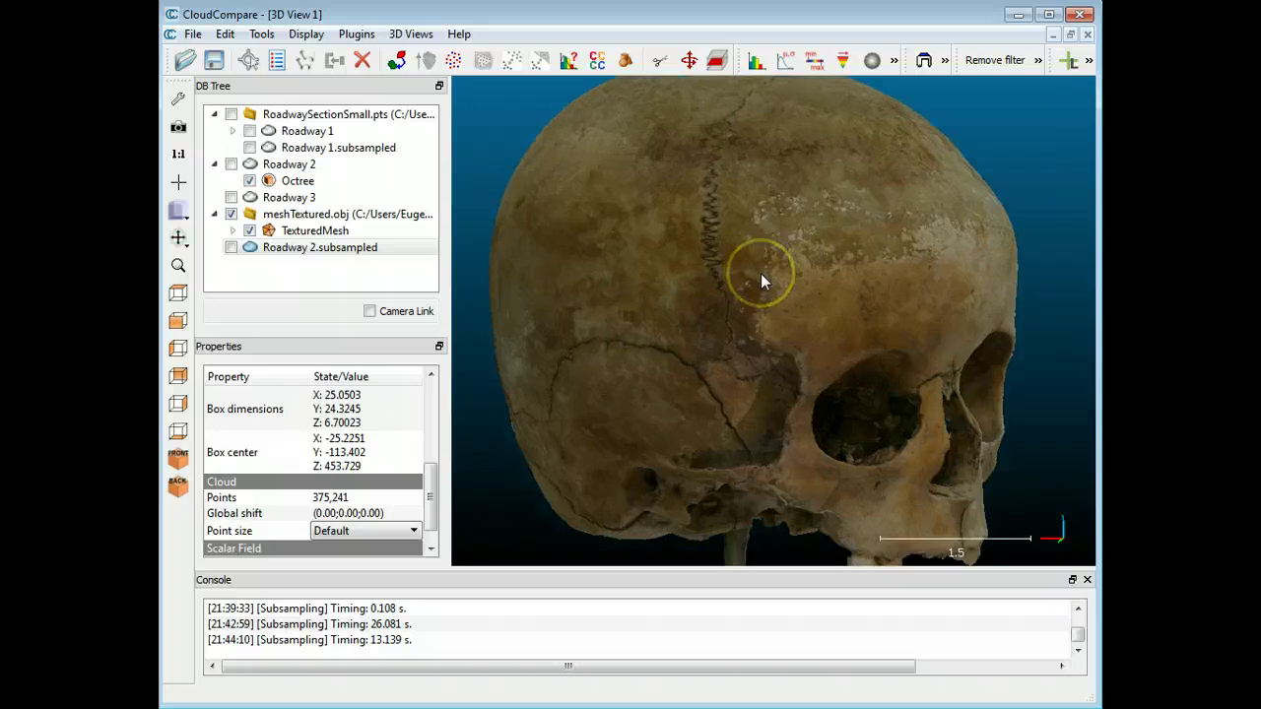
pyautogui.scroll(5, 761, 274)
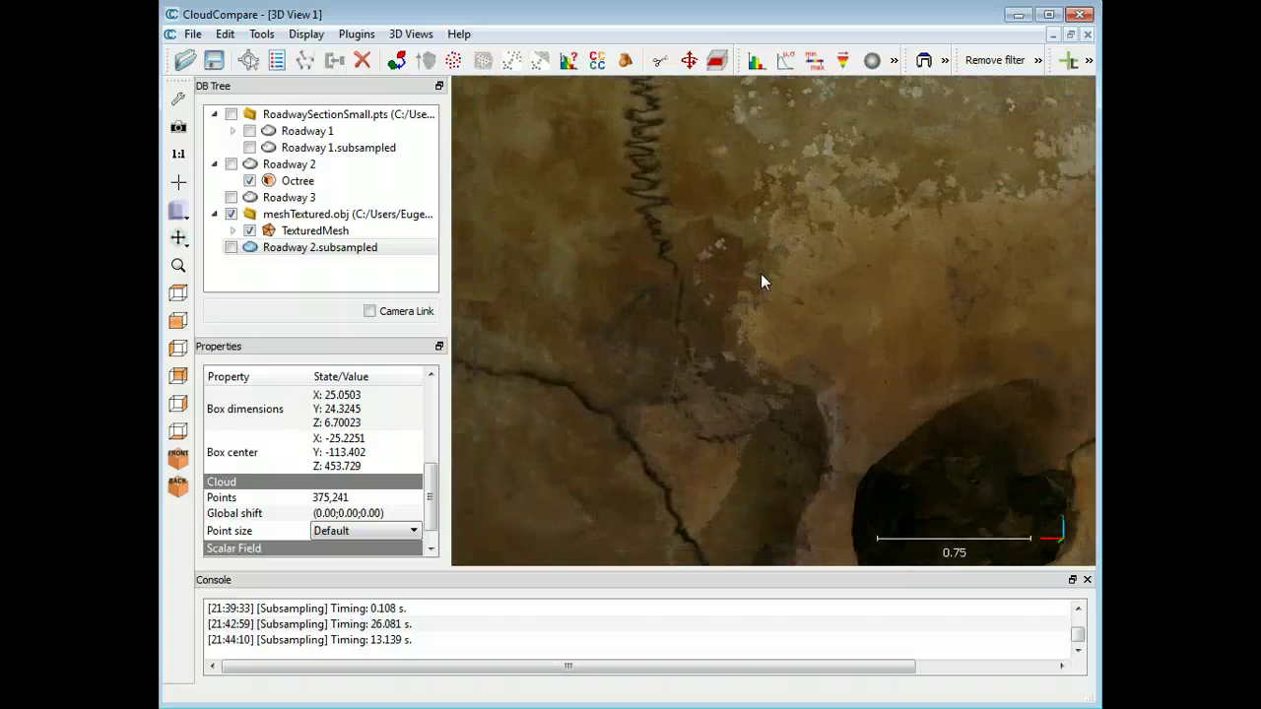
pyautogui.scroll(-5, 761, 276)
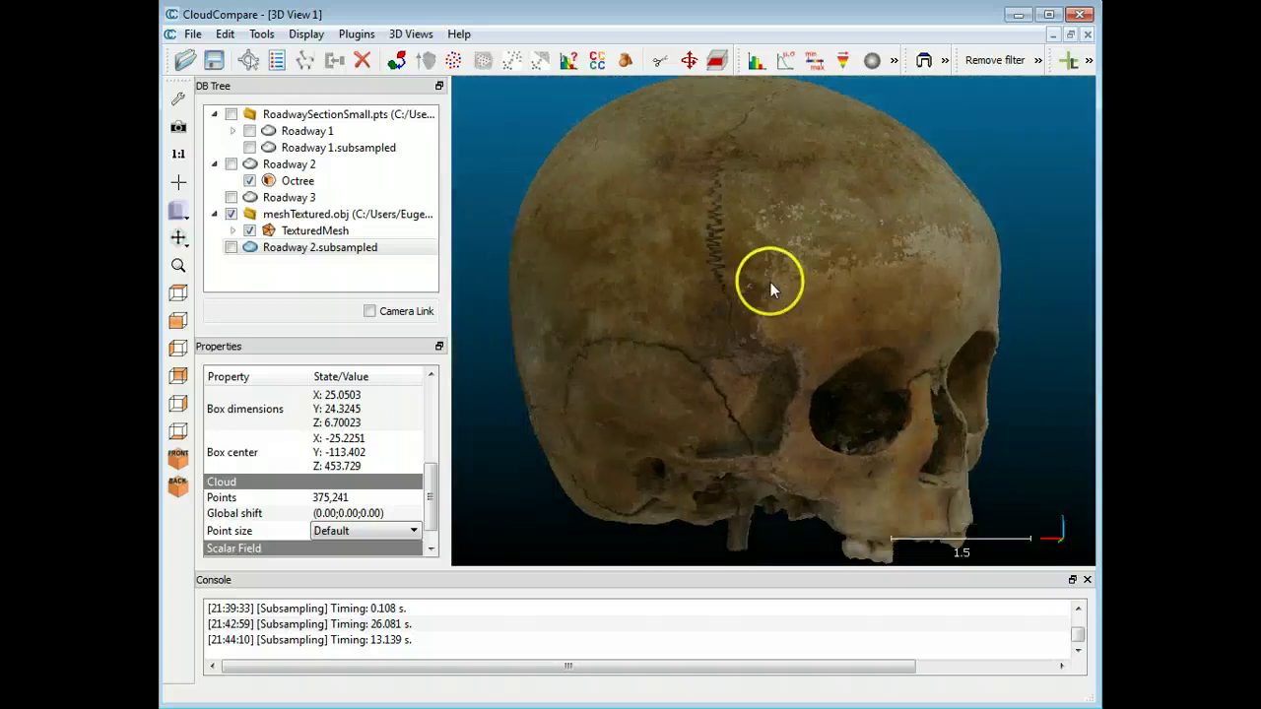
pyautogui.scroll(-1, 770, 282)
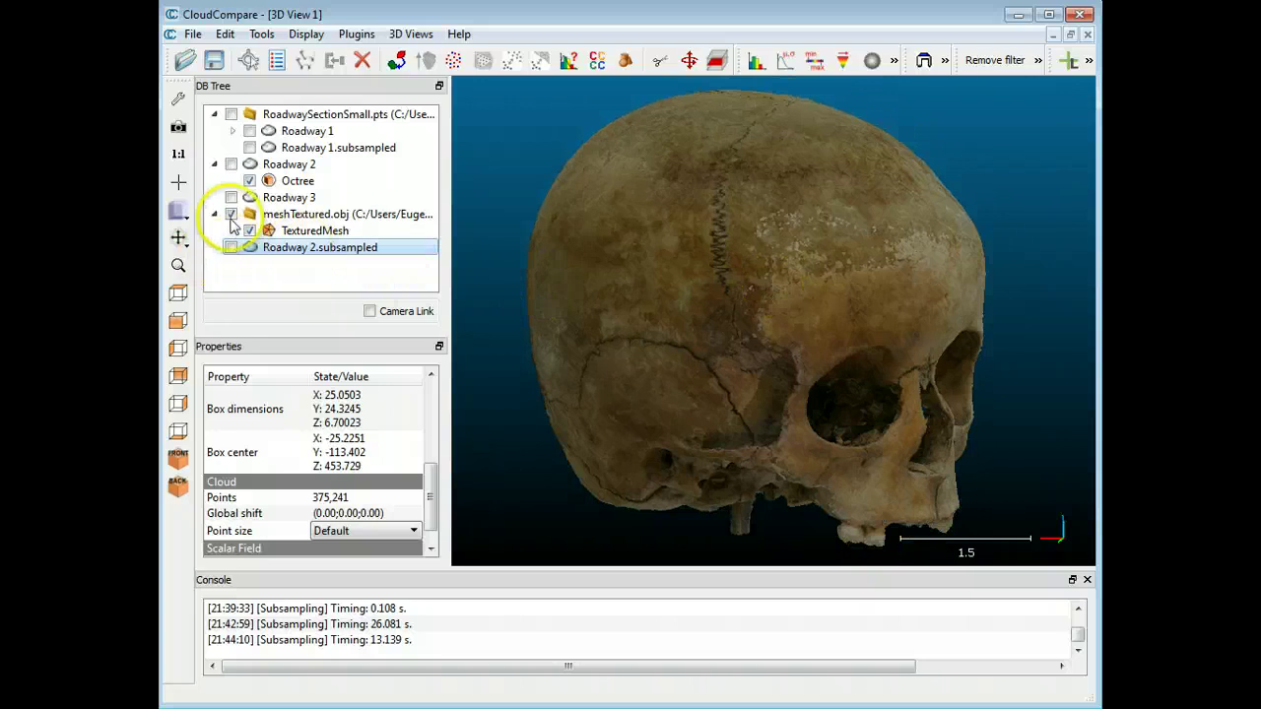
pyautogui.click(323, 215)
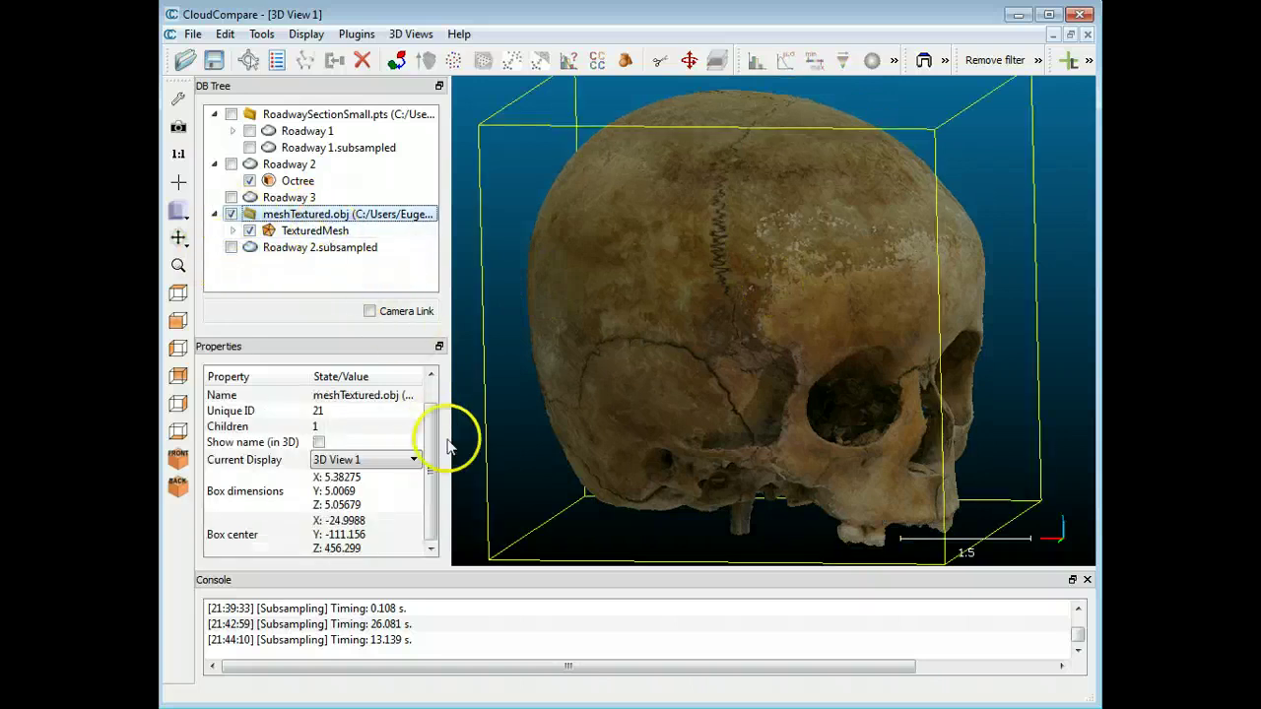
pyautogui.click(317, 230)
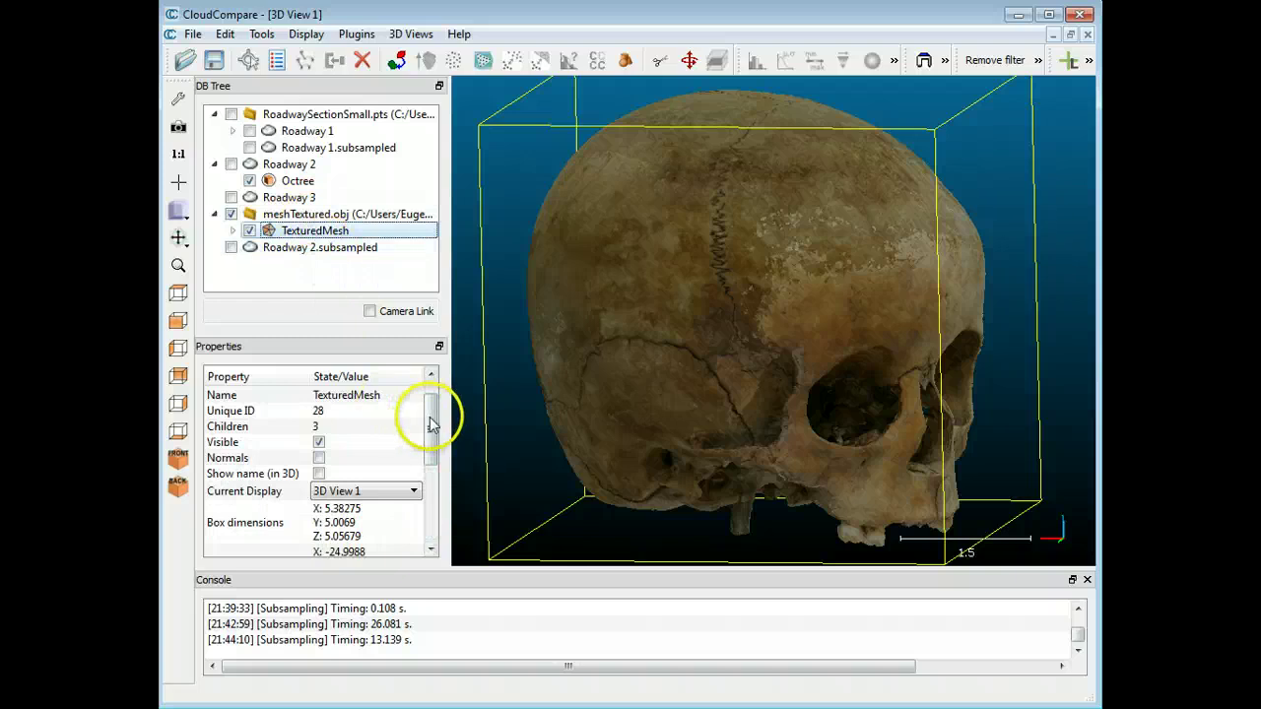
pyautogui.moveTo(431, 427); pyautogui.dragTo(437, 506)
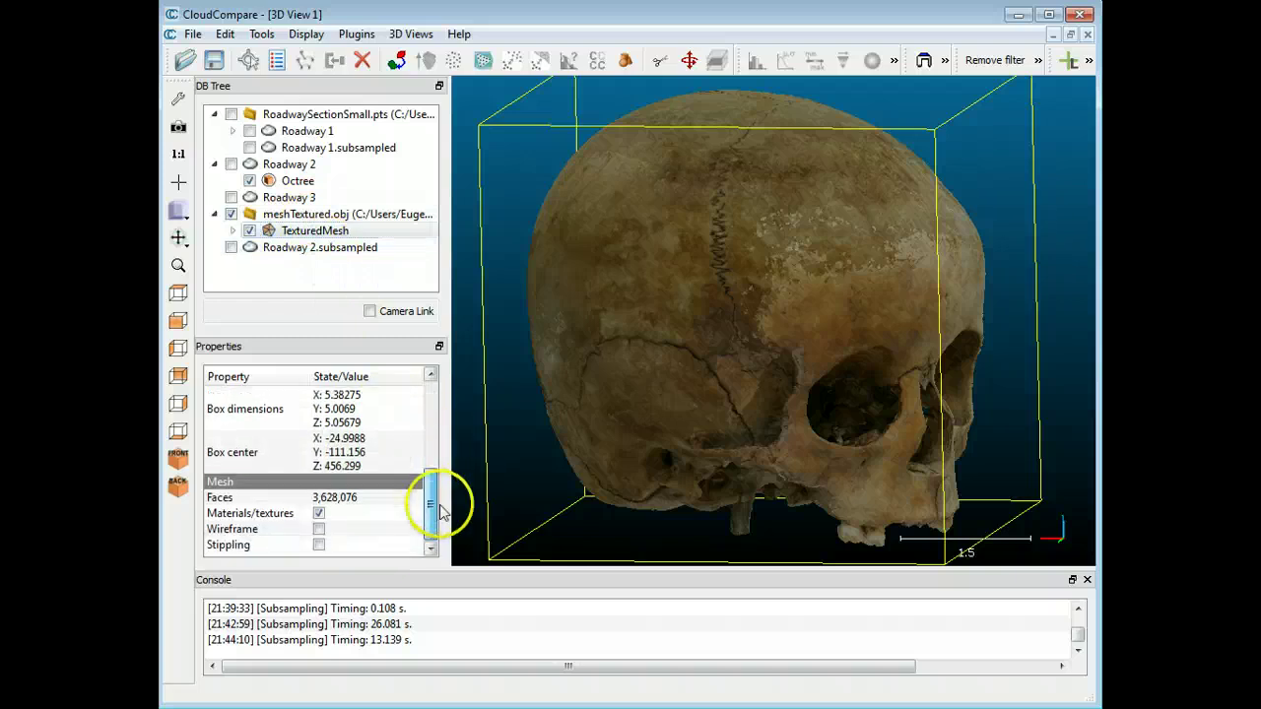
# Step: Enable wireframe display for TexturedMesh and examine the density of its triangles at close range
pyautogui.click(318, 530)
pyautogui.scroll(4, 729, 313)
pyautogui.scroll(3, 761, 281)
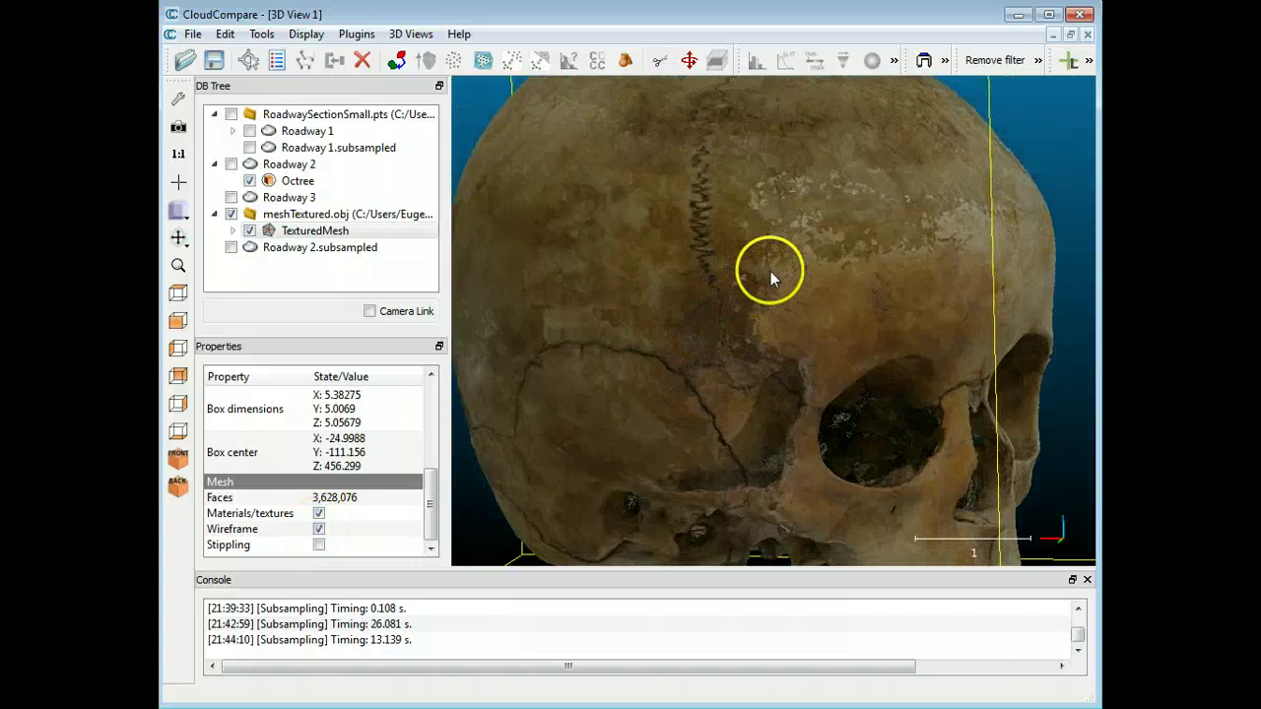
pyautogui.scroll(5, 830, 297)
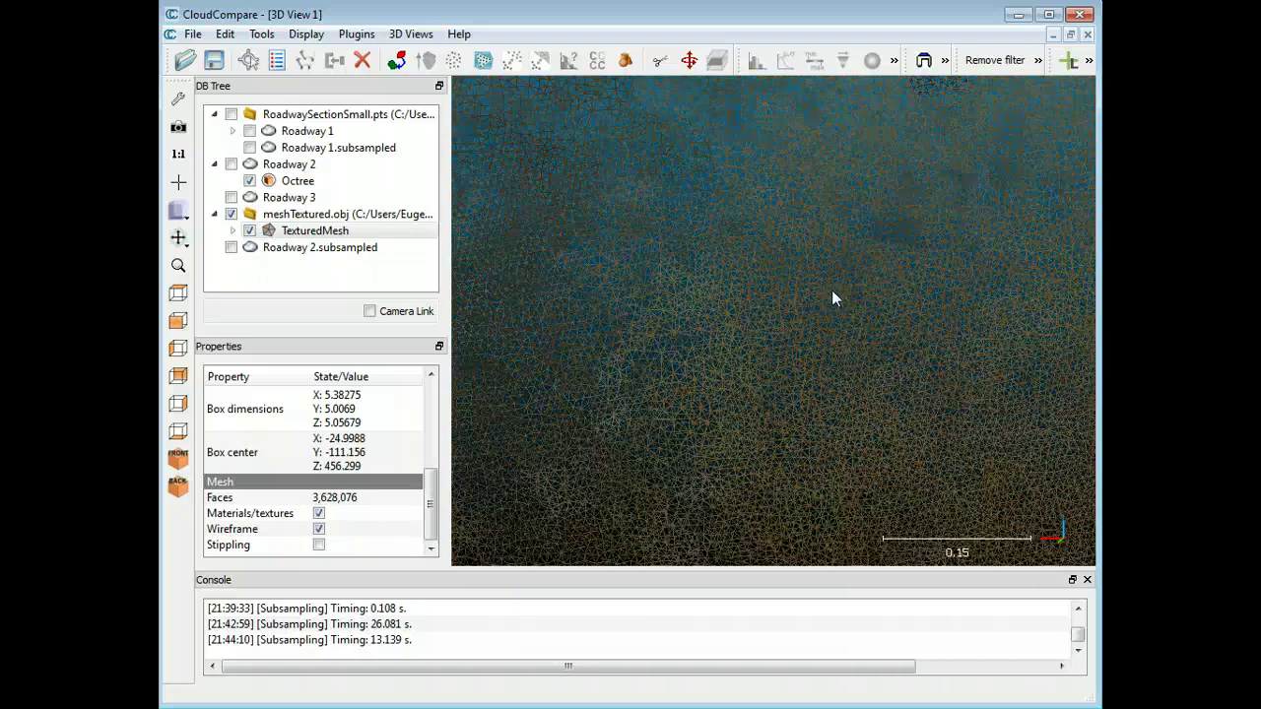
pyautogui.scroll(3, 833, 293)
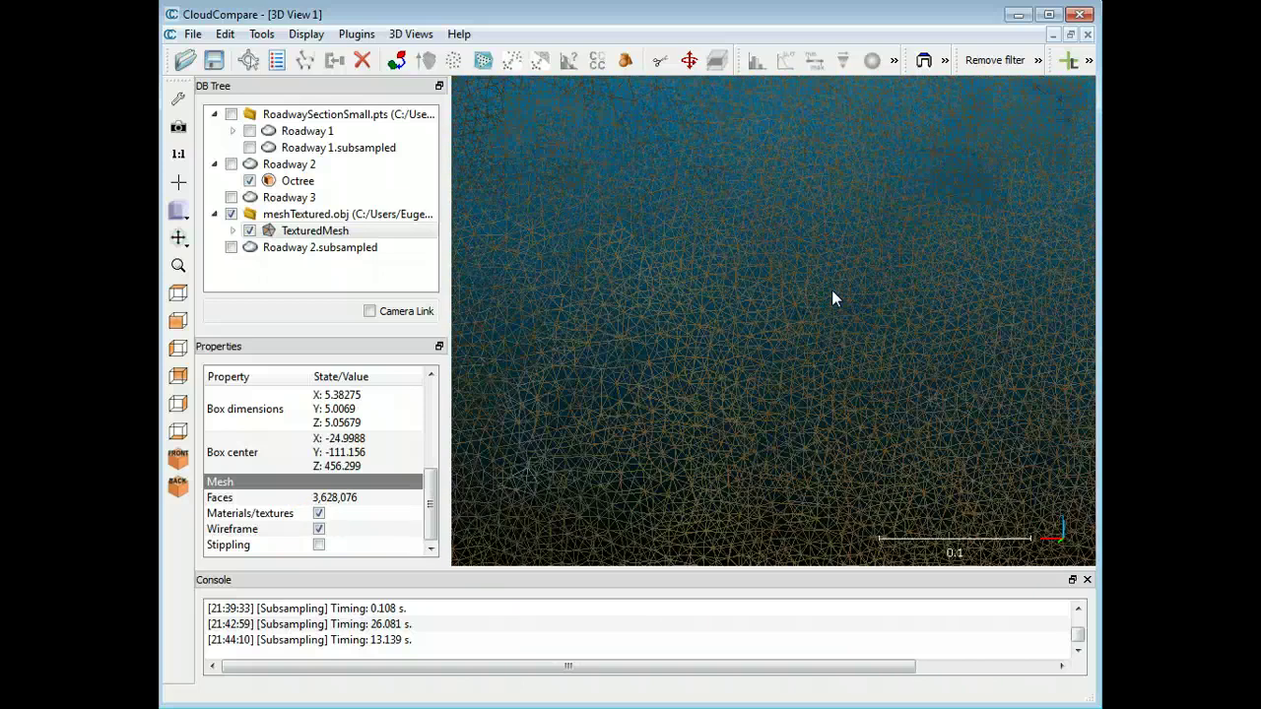
pyautogui.scroll(2, 831, 298)
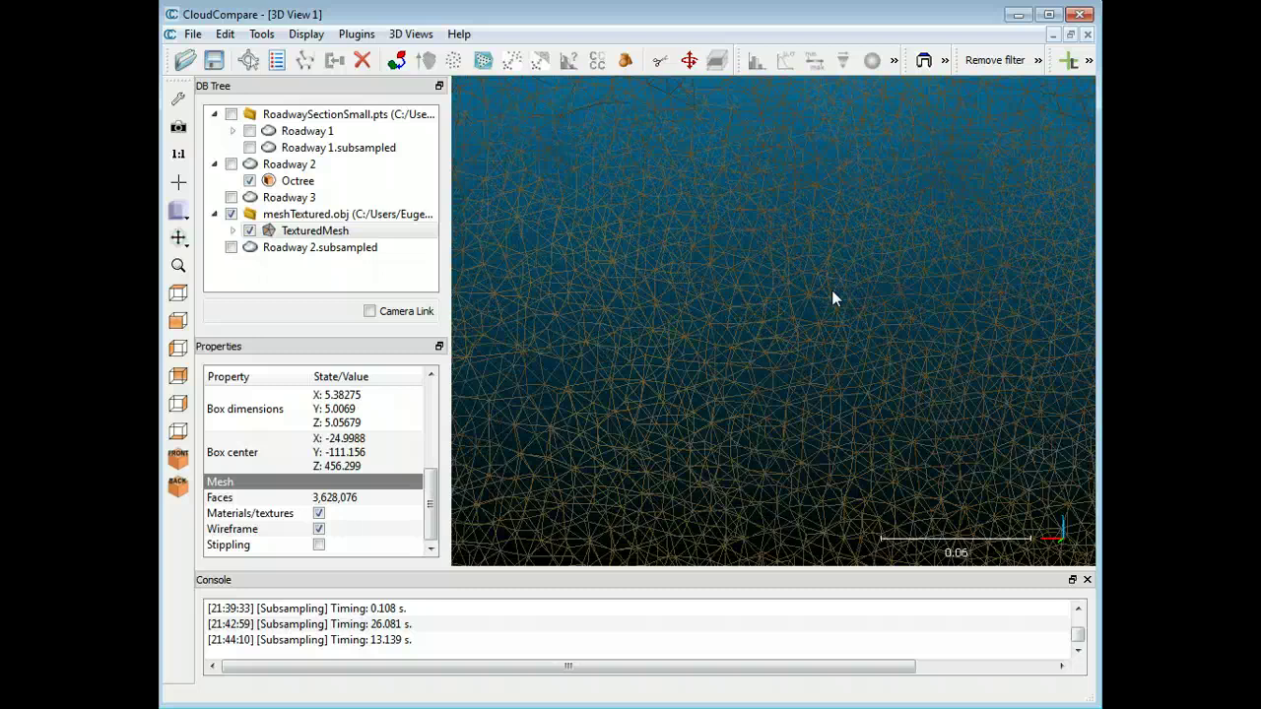
pyautogui.scroll(-2, 831, 293)
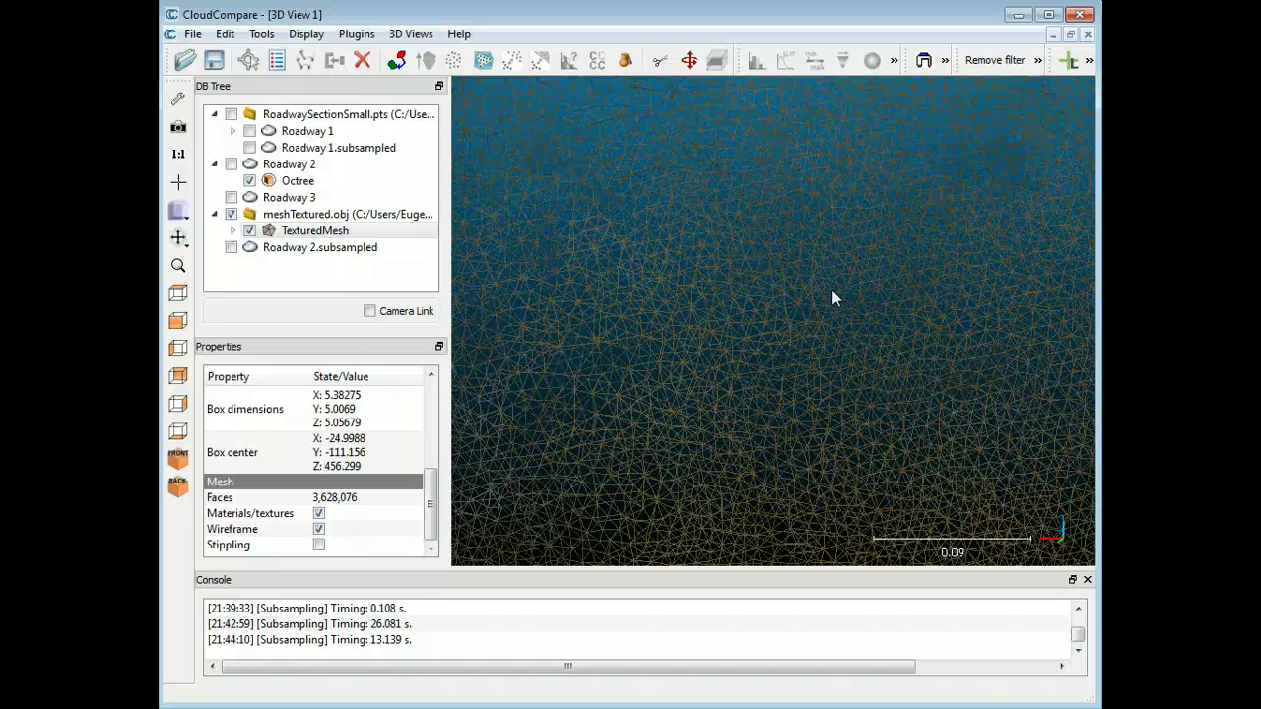
# Step: Turn off the wireframe display of TexturedMesh, turn the whole skull to a three-quarter front view, and keep the mesh selected
pyautogui.scroll(-5, 831, 289)
pyautogui.click(813, 292)
pyautogui.scroll(-4, 814, 293)
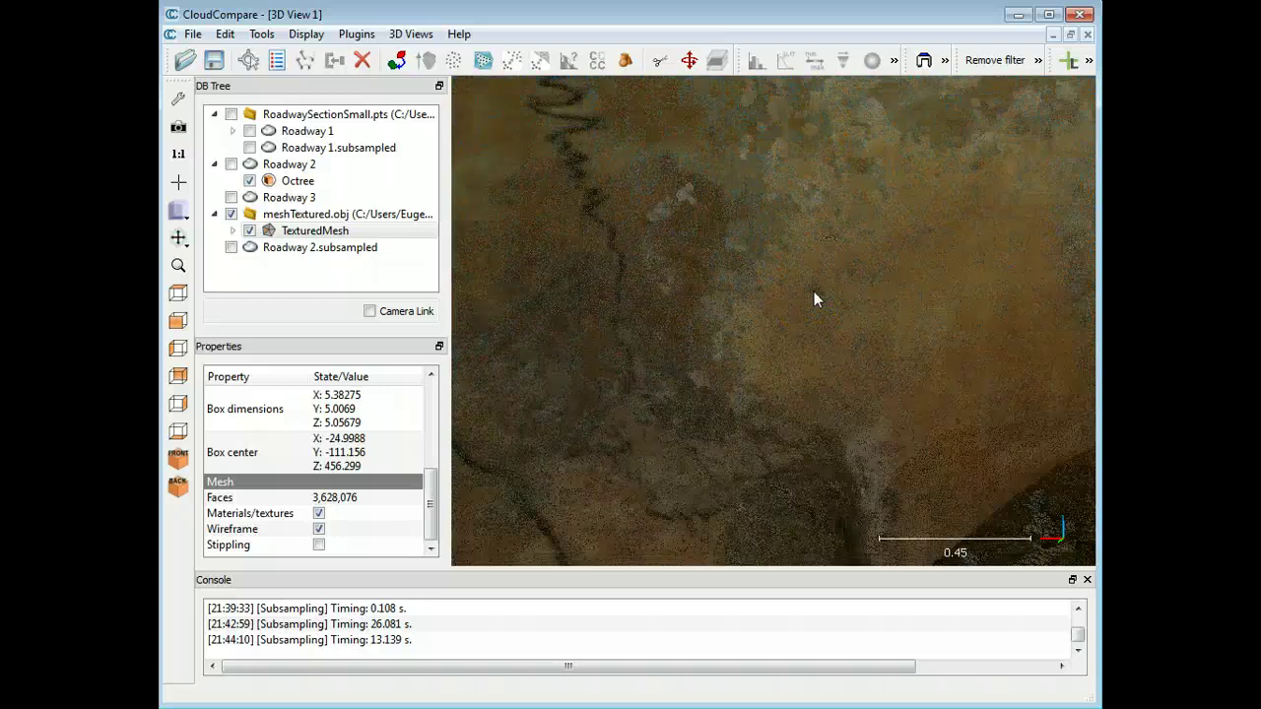
pyautogui.scroll(-2, 814, 299)
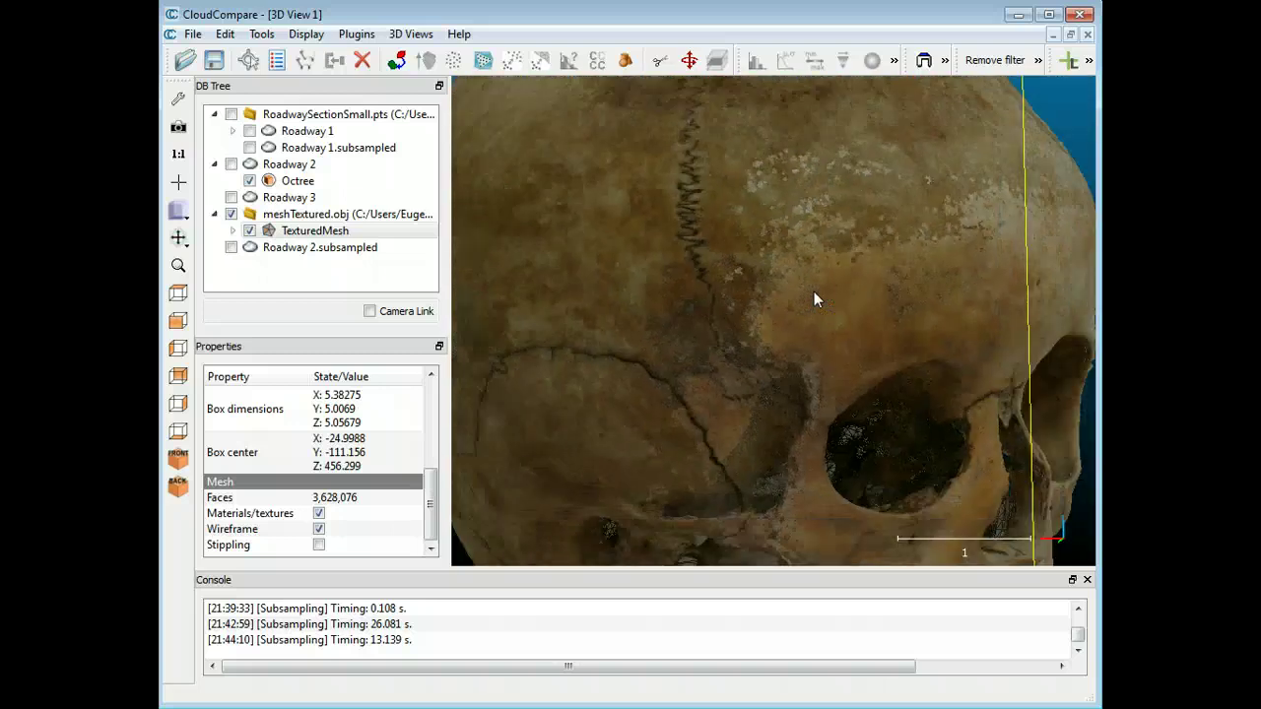
pyautogui.scroll(-4, 813, 291)
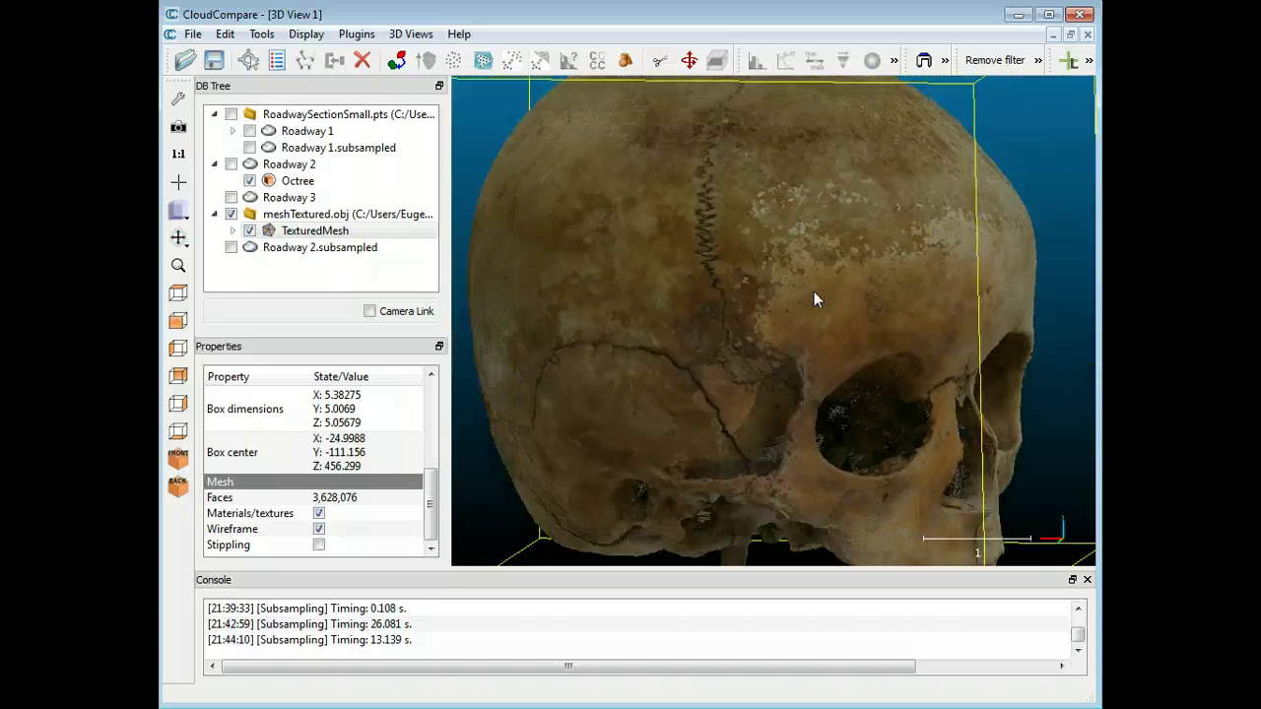
pyautogui.moveTo(766, 385); pyautogui.dragTo(851, 462)
pyautogui.moveTo(430, 502); pyautogui.dragTo(429, 394)
pyautogui.click(318, 531)
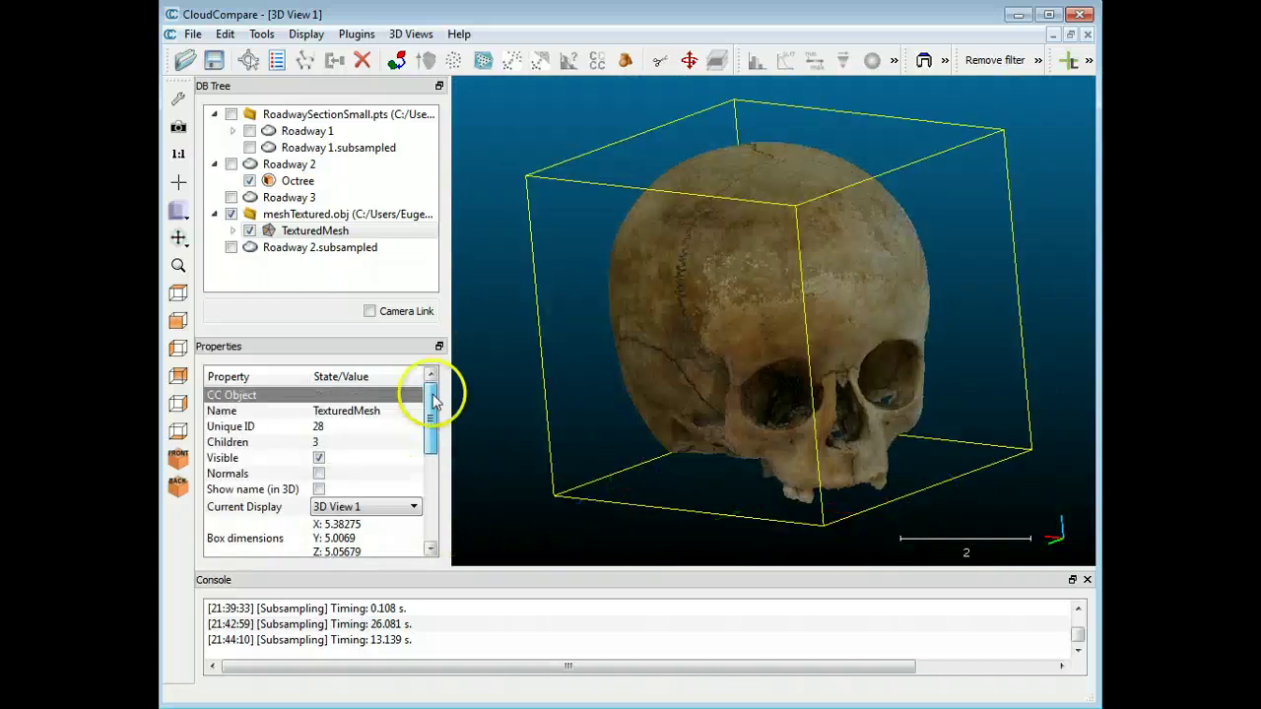
pyautogui.click(308, 232)
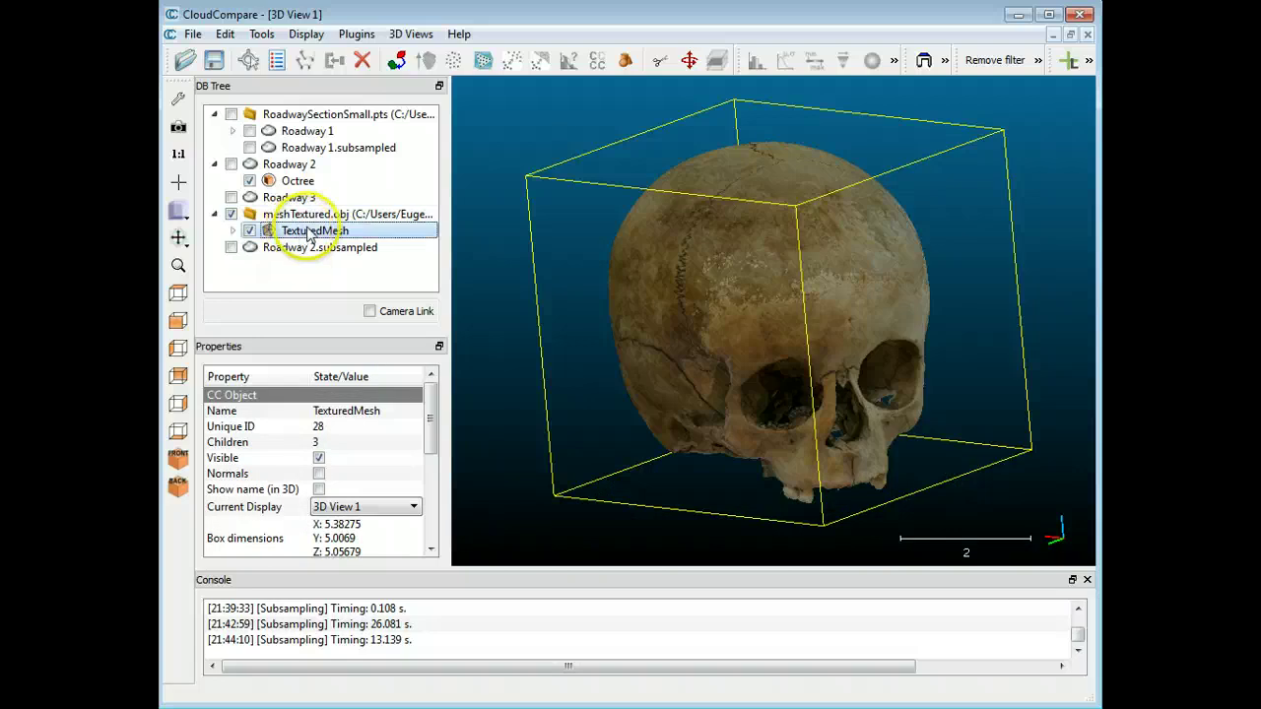
# Step: Sample 1000000 points on TexturedMesh, generating normals and taking colors from RGB or from the material/texture
pyautogui.click(483, 61)
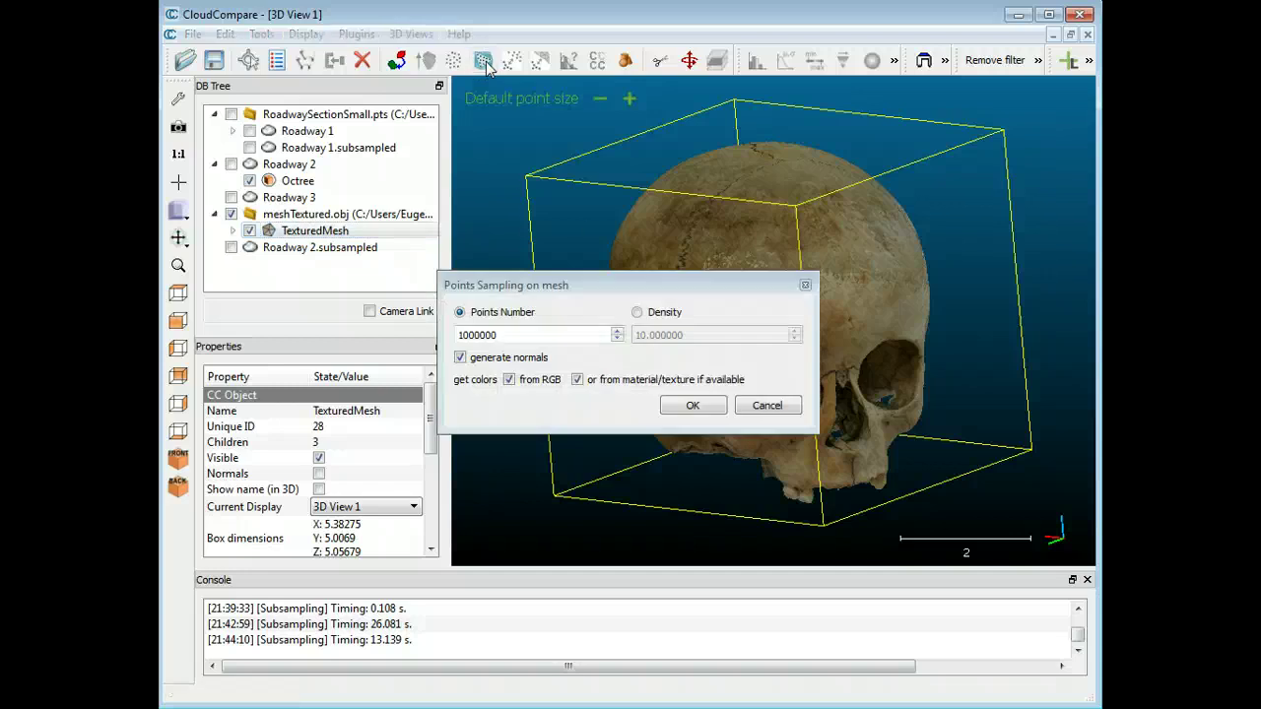
pyautogui.doubleClick(528, 336)
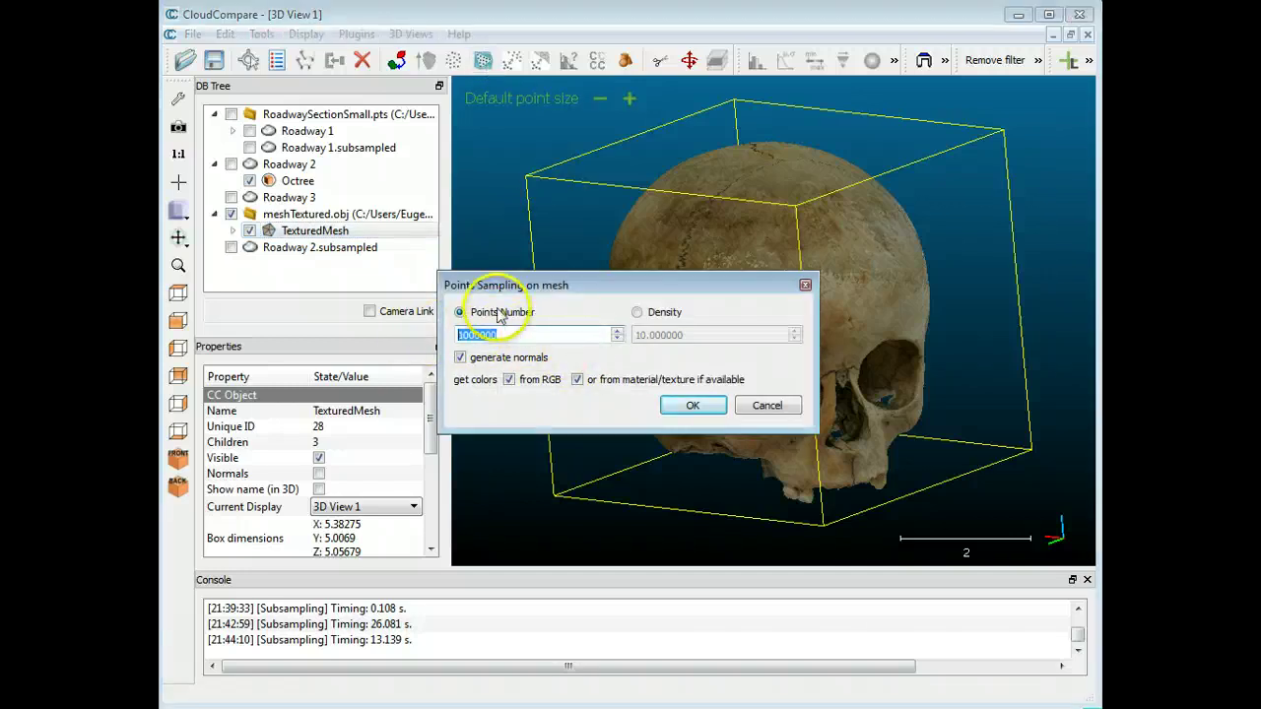
pyautogui.click(522, 334)
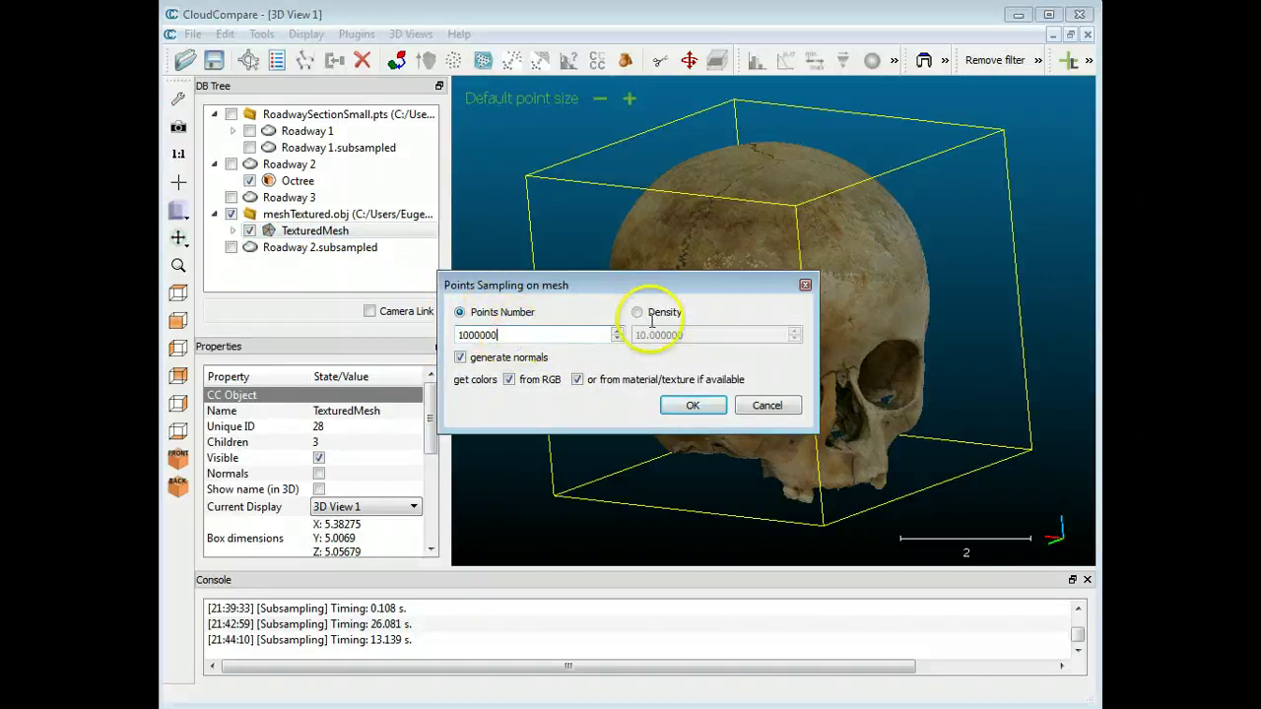
pyautogui.doubleClick(529, 336)
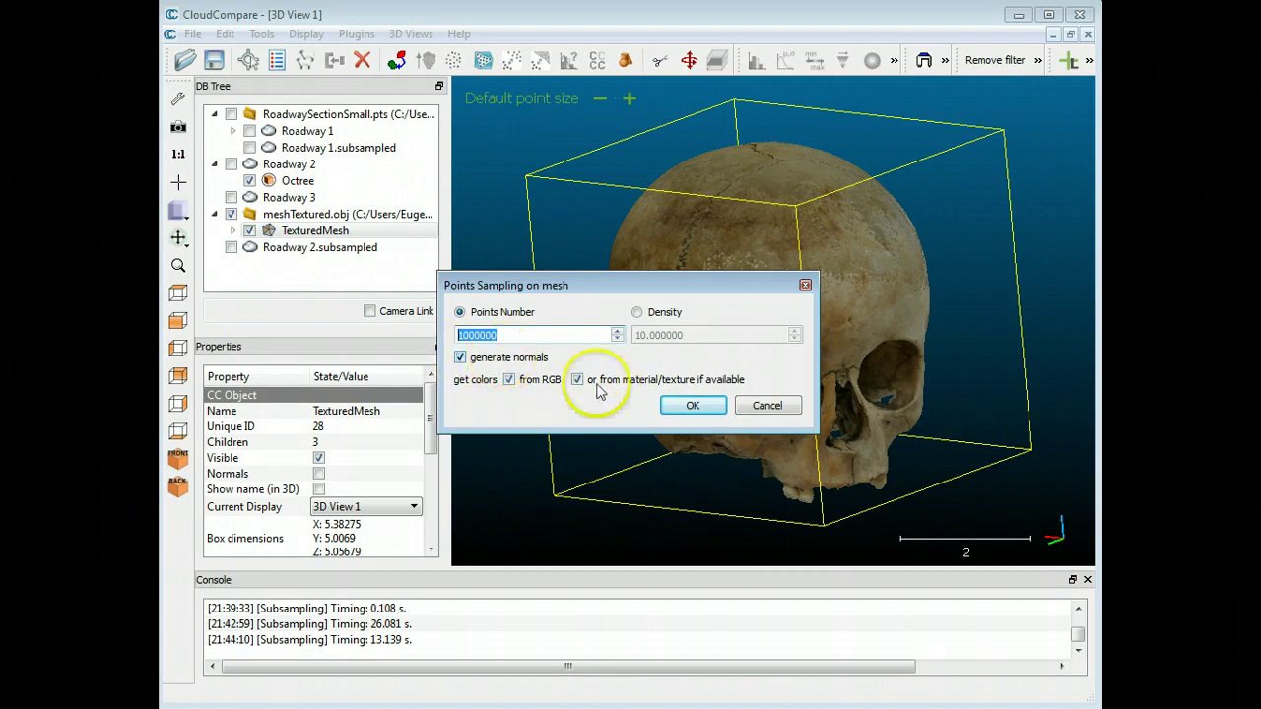
pyautogui.moveTo(510, 335); pyautogui.dragTo(466, 332)
pyautogui.click(477, 335)
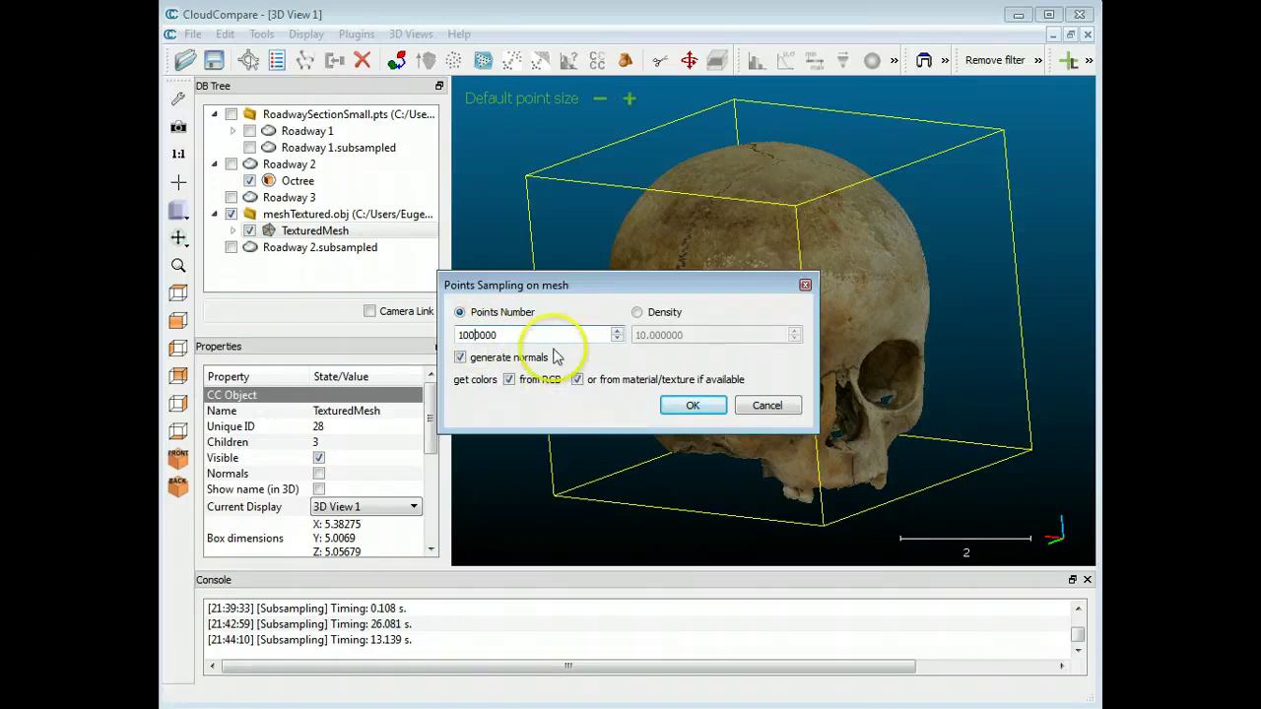
pyautogui.click(711, 407)
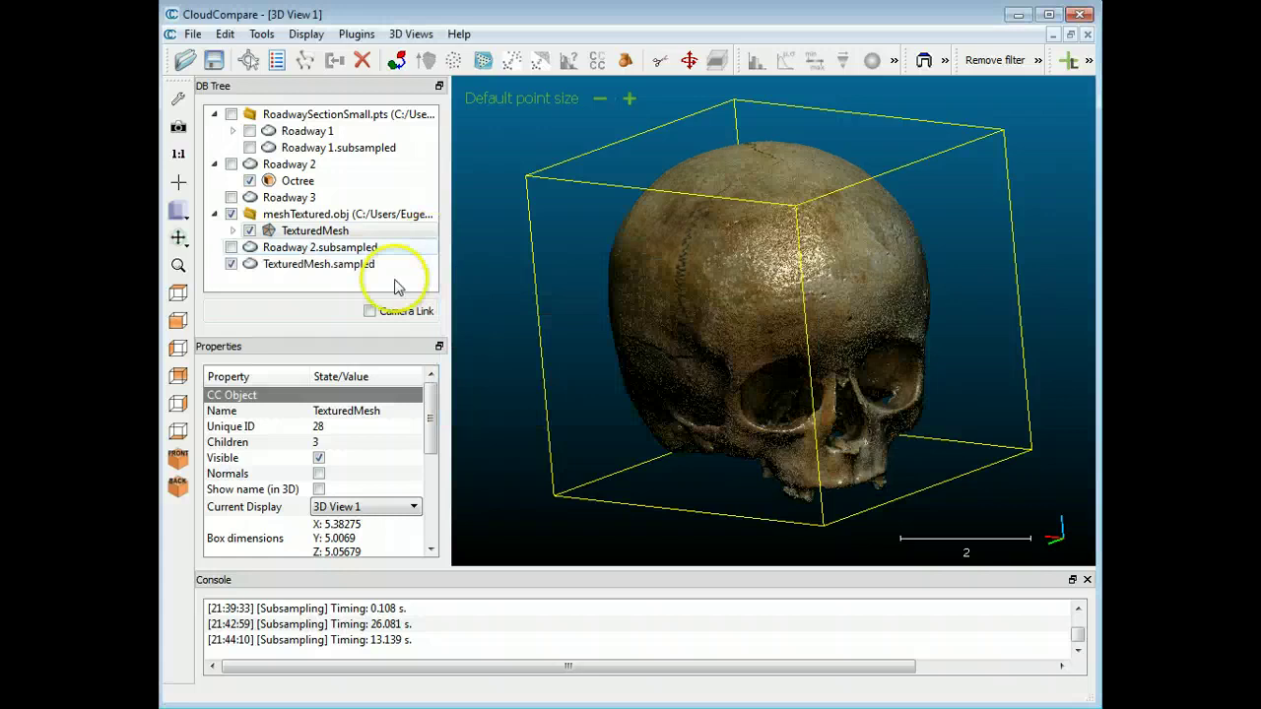
# Step: Hide the meshTextured.obj group, select TexturedMesh.sampled, and turn the skull to a three-quarter side view
pyautogui.click(248, 231)
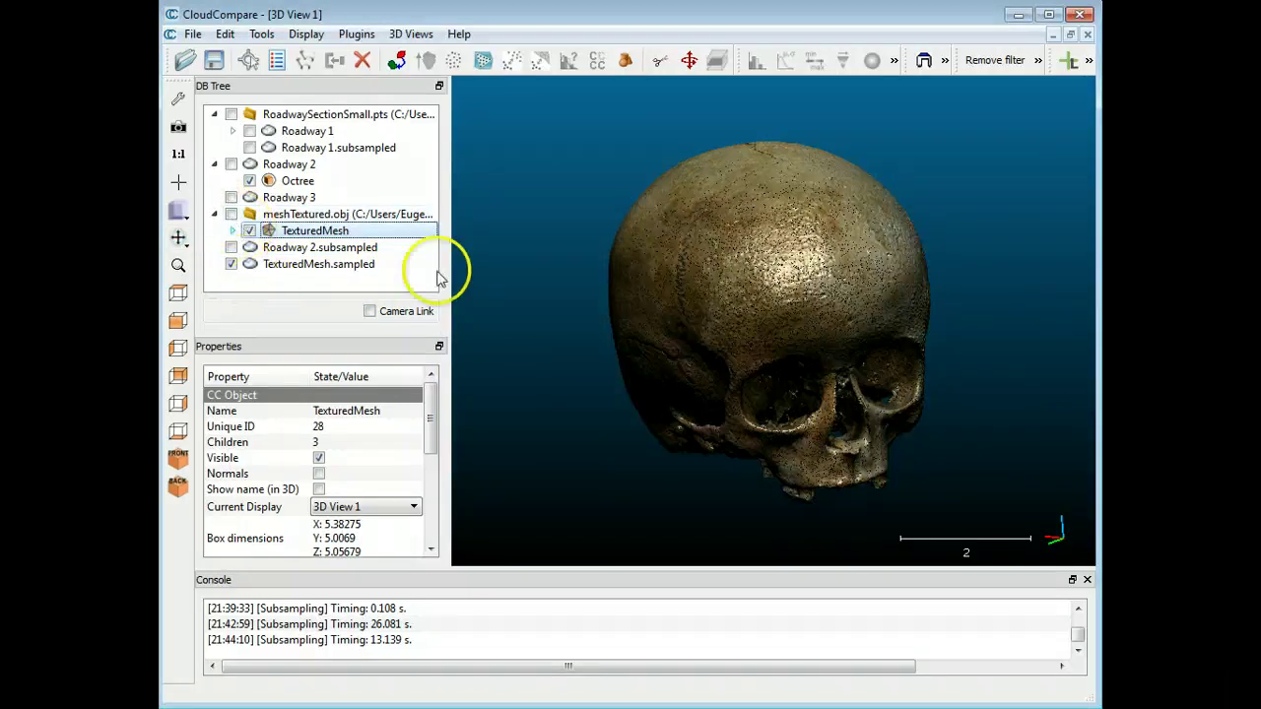
pyautogui.click(306, 264)
pyautogui.moveTo(803, 353); pyautogui.dragTo(714, 337)
pyautogui.moveTo(795, 309); pyautogui.dragTo(490, 456)
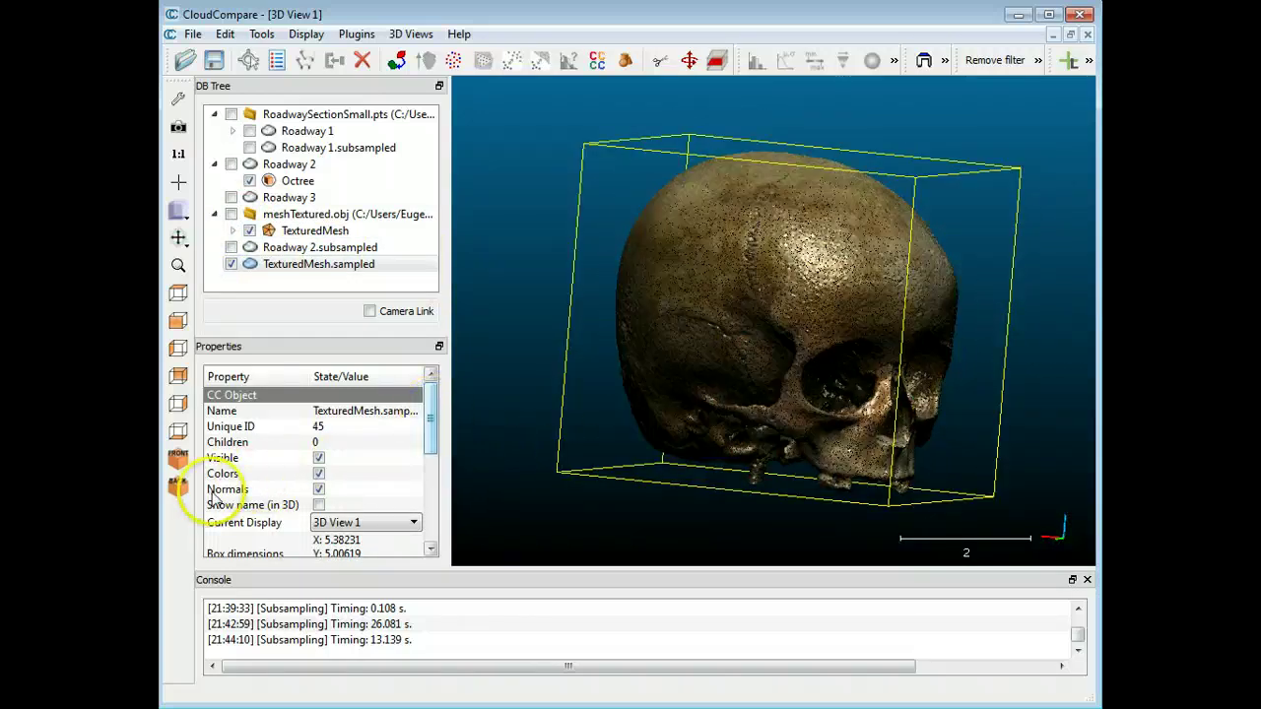
# Step: Turn off the normals display of TexturedMesh.sampled and inspect its colored points at close range
pyautogui.click(318, 490)
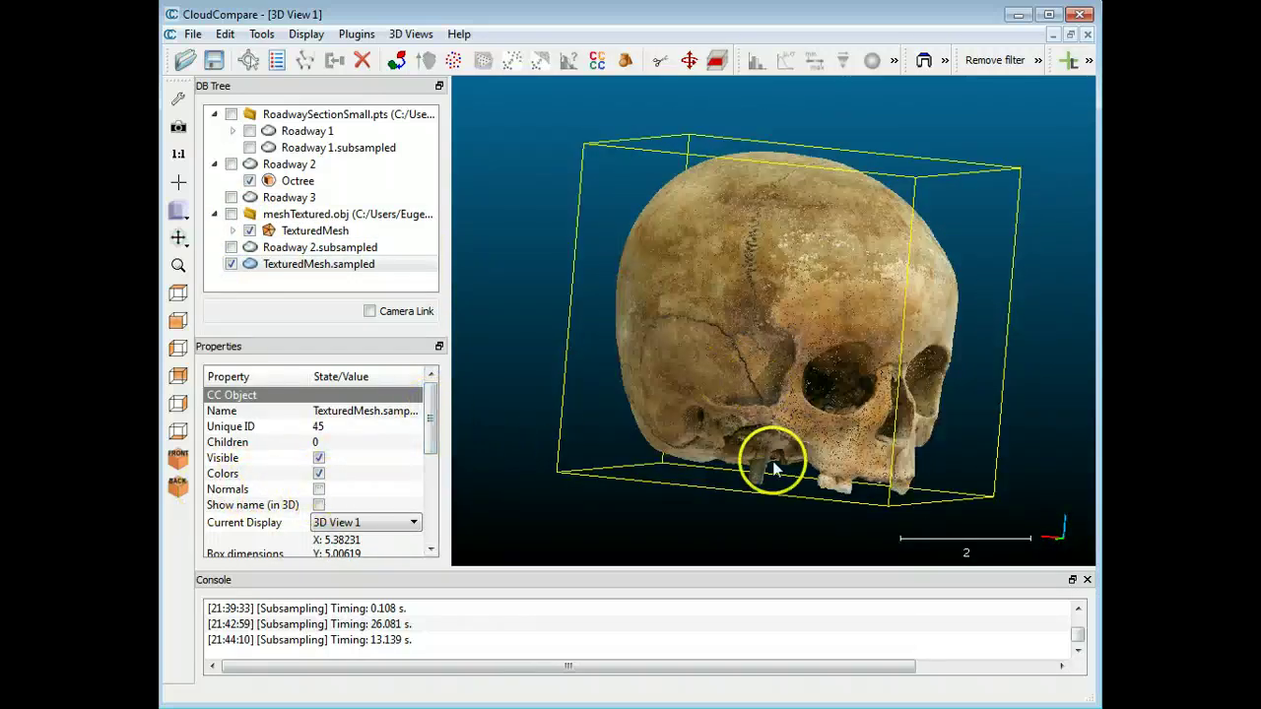
pyautogui.moveTo(807, 459)
pyautogui.mouseDown()
pyautogui.moveTo(620, 361)
pyautogui.moveTo(738, 308)
pyautogui.mouseUp()
pyautogui.scroll(10, 803, 315)
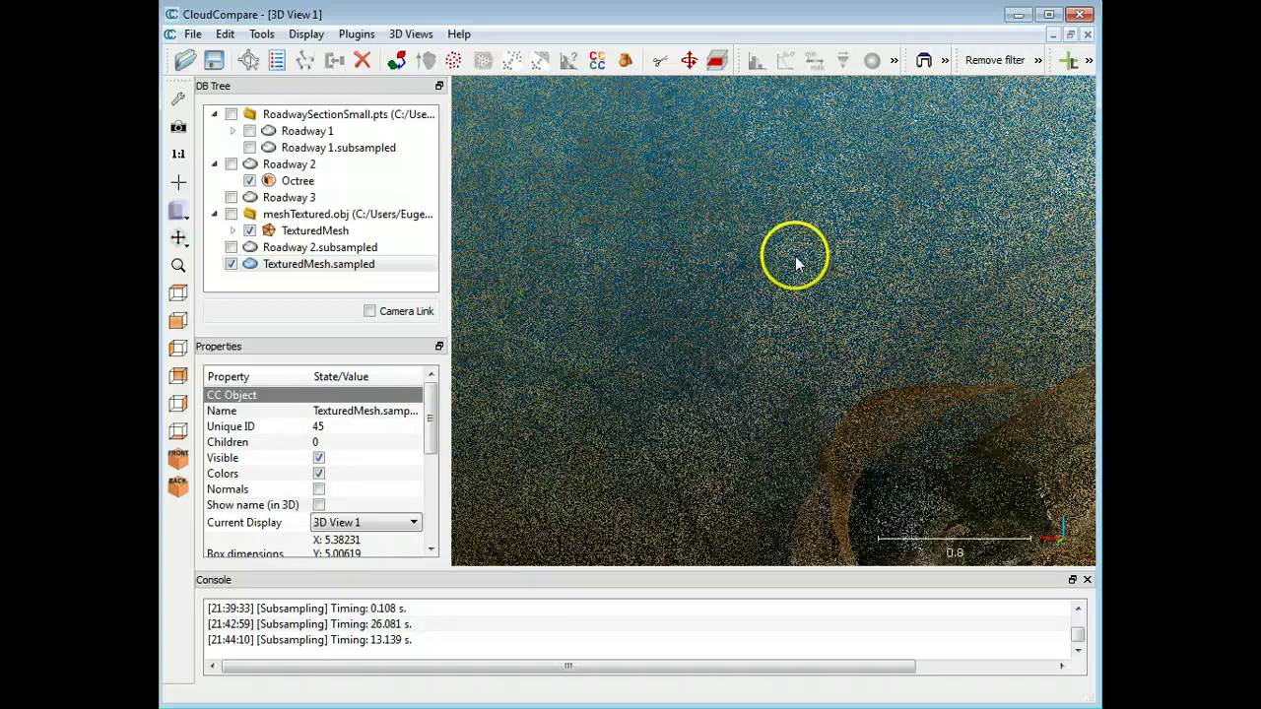
pyautogui.scroll(-10, 795, 264)
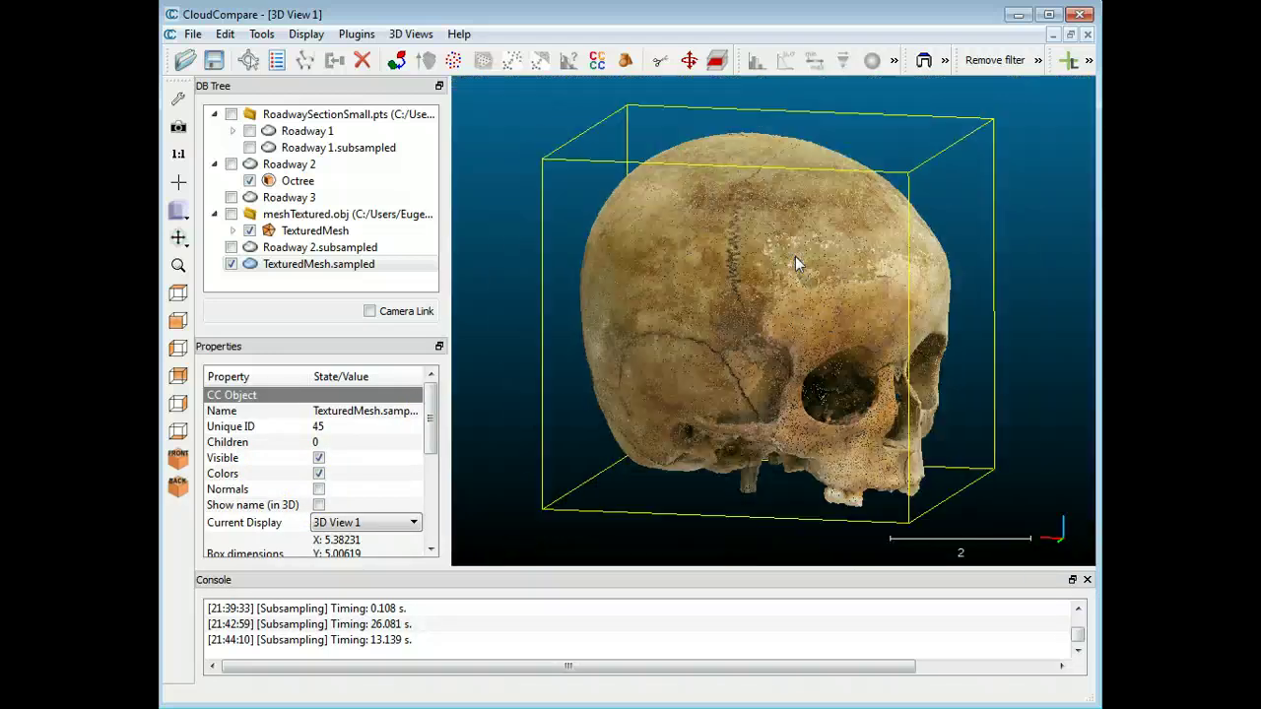
pyautogui.click(816, 371)
# Step: Subsample TexturedMesh.sampled with the Random method to 20000 remaining points, after looking at the Space and Octree options
pyautogui.click(300, 268)
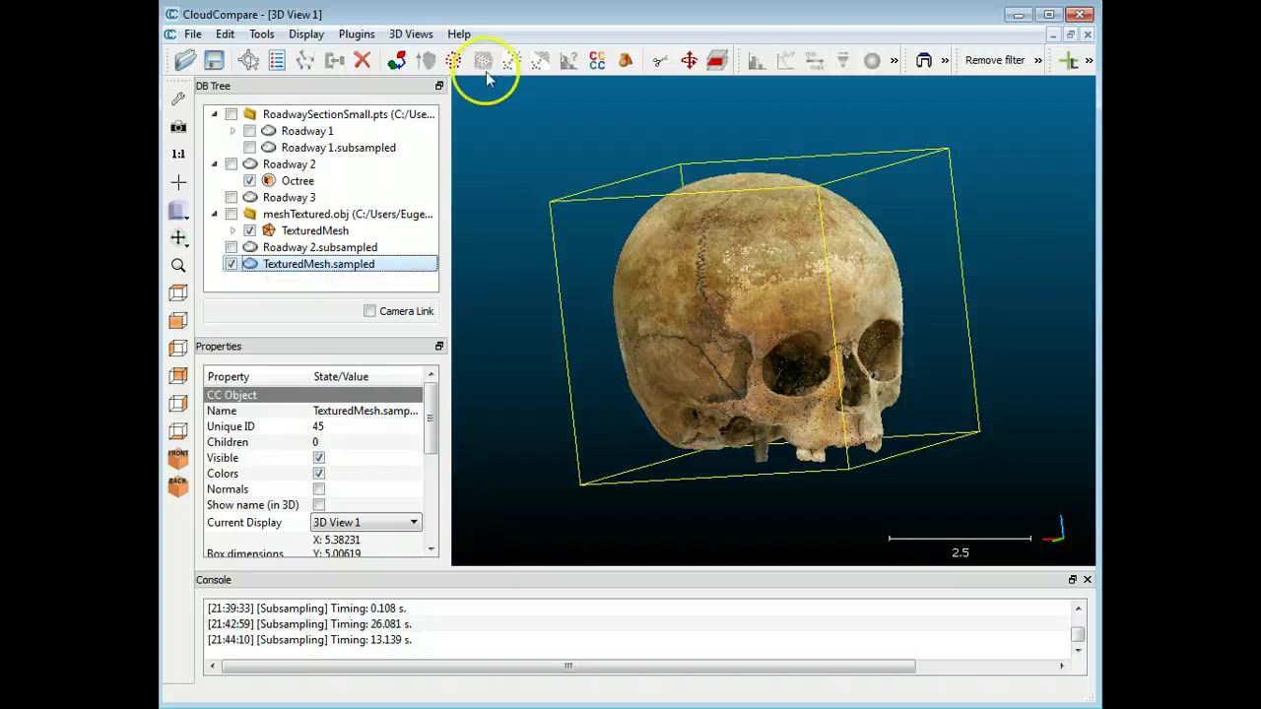
pyautogui.click(453, 60)
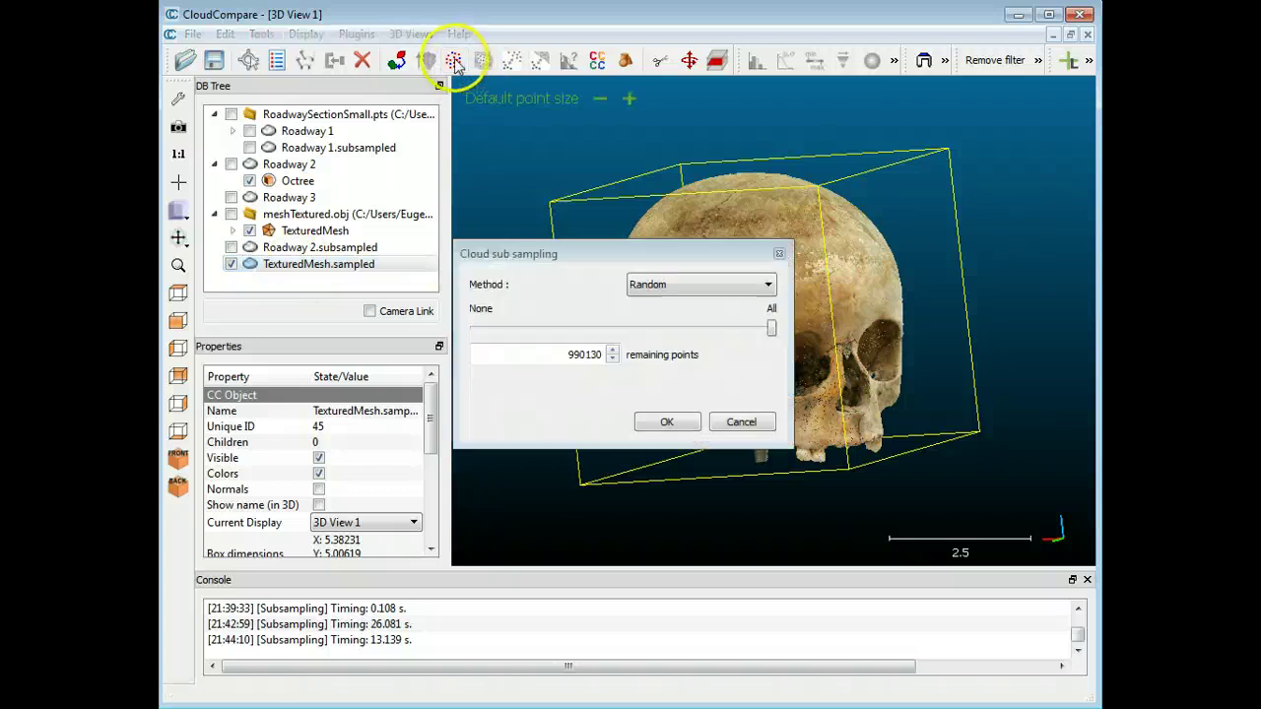
pyautogui.click(689, 284)
pyautogui.click(668, 315)
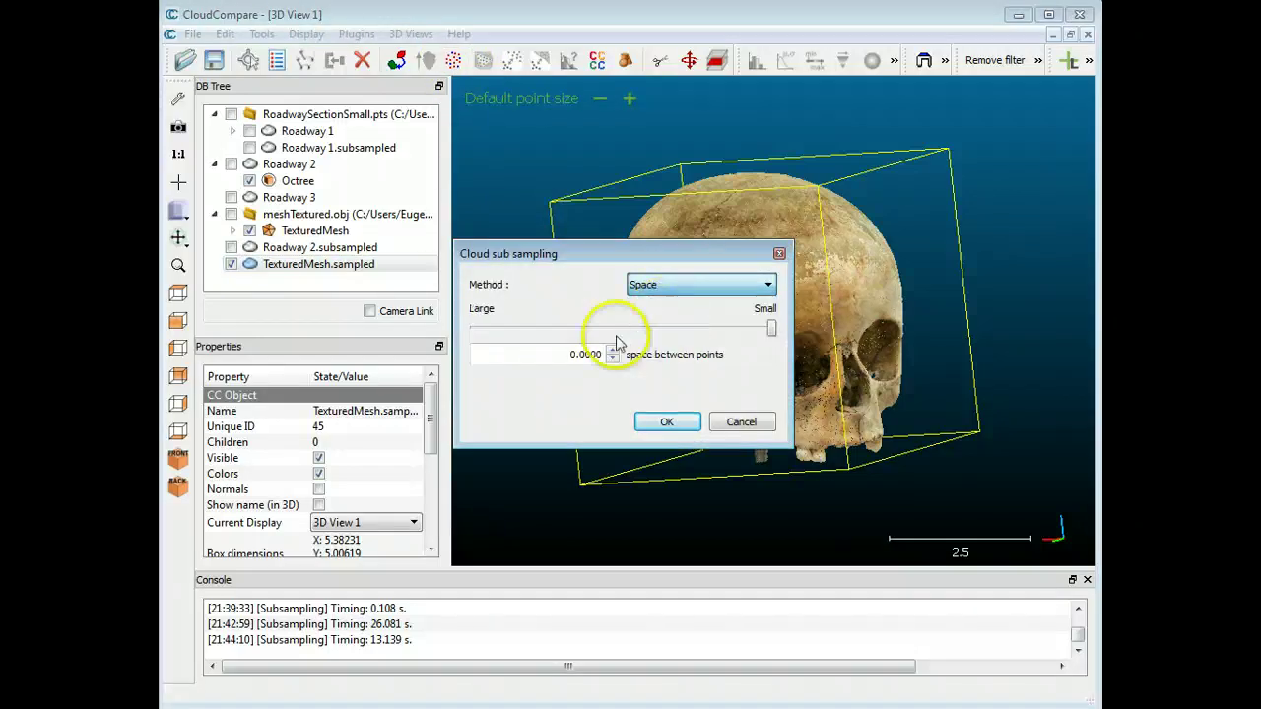
pyautogui.click(652, 284)
pyautogui.click(652, 328)
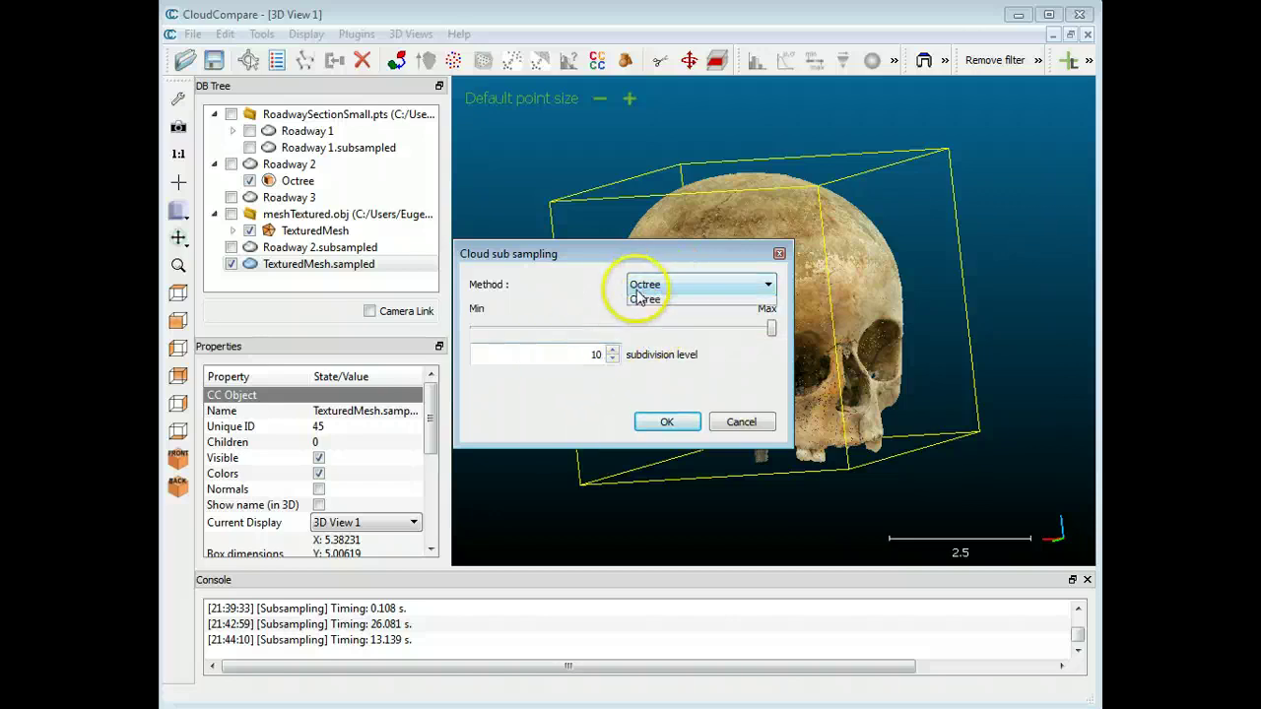
pyautogui.click(642, 315)
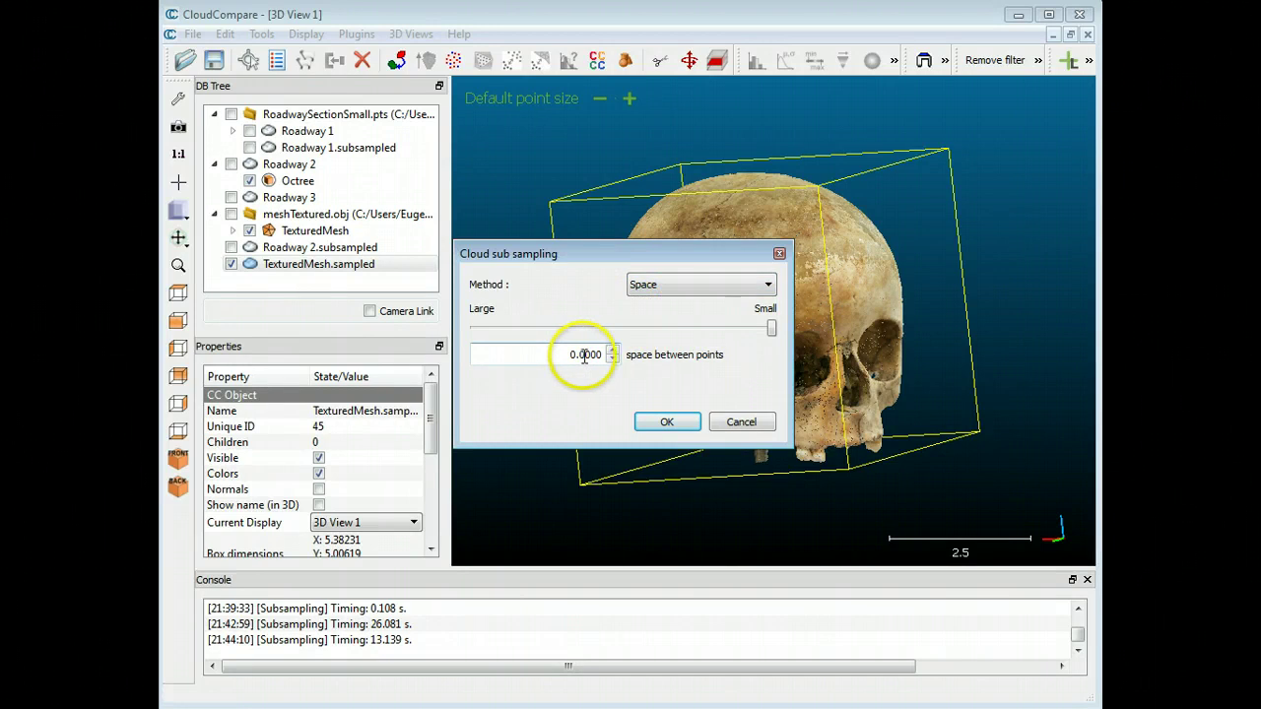
pyautogui.click(666, 285)
pyautogui.click(662, 298)
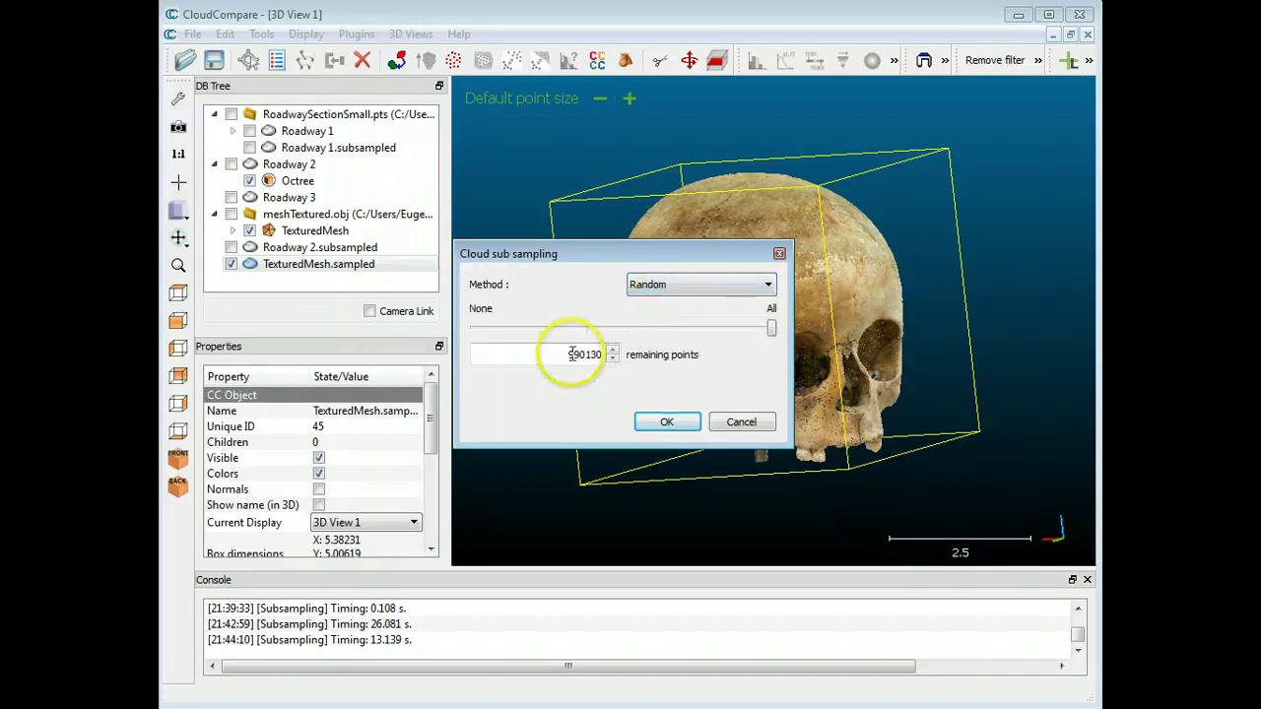
pyautogui.moveTo(564, 354); pyautogui.dragTo(662, 369)
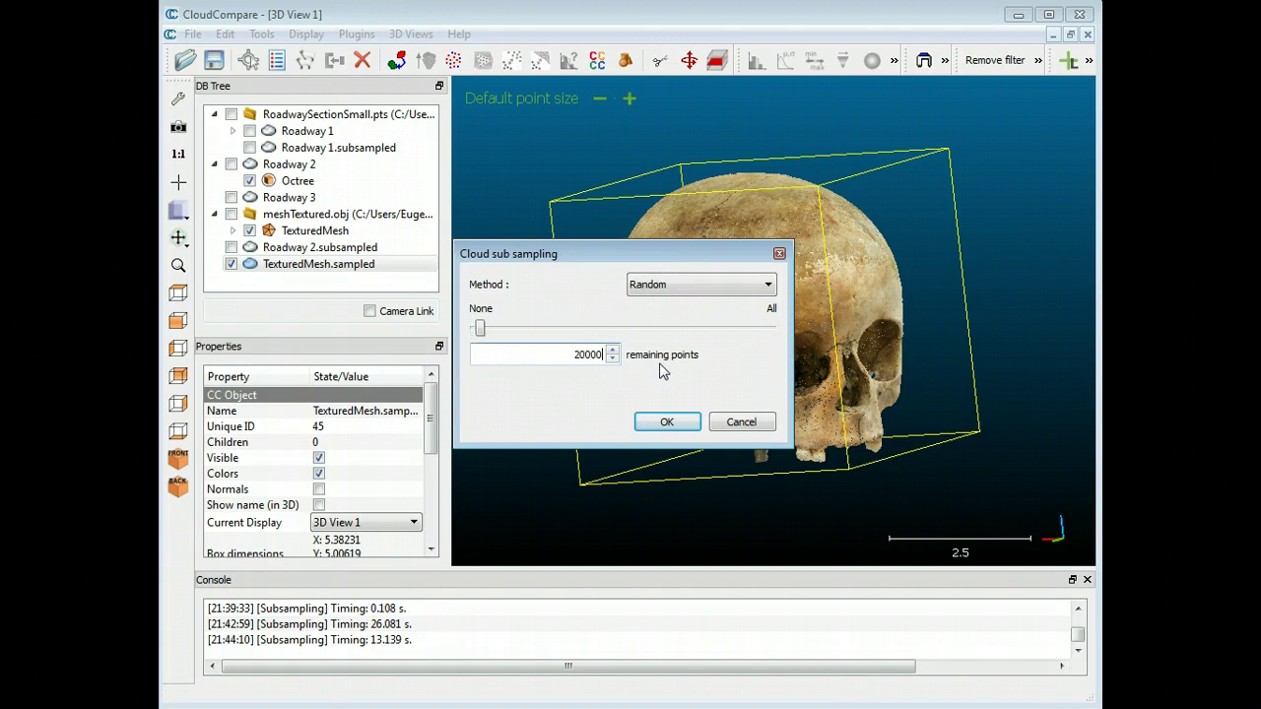
pyautogui.click(666, 422)
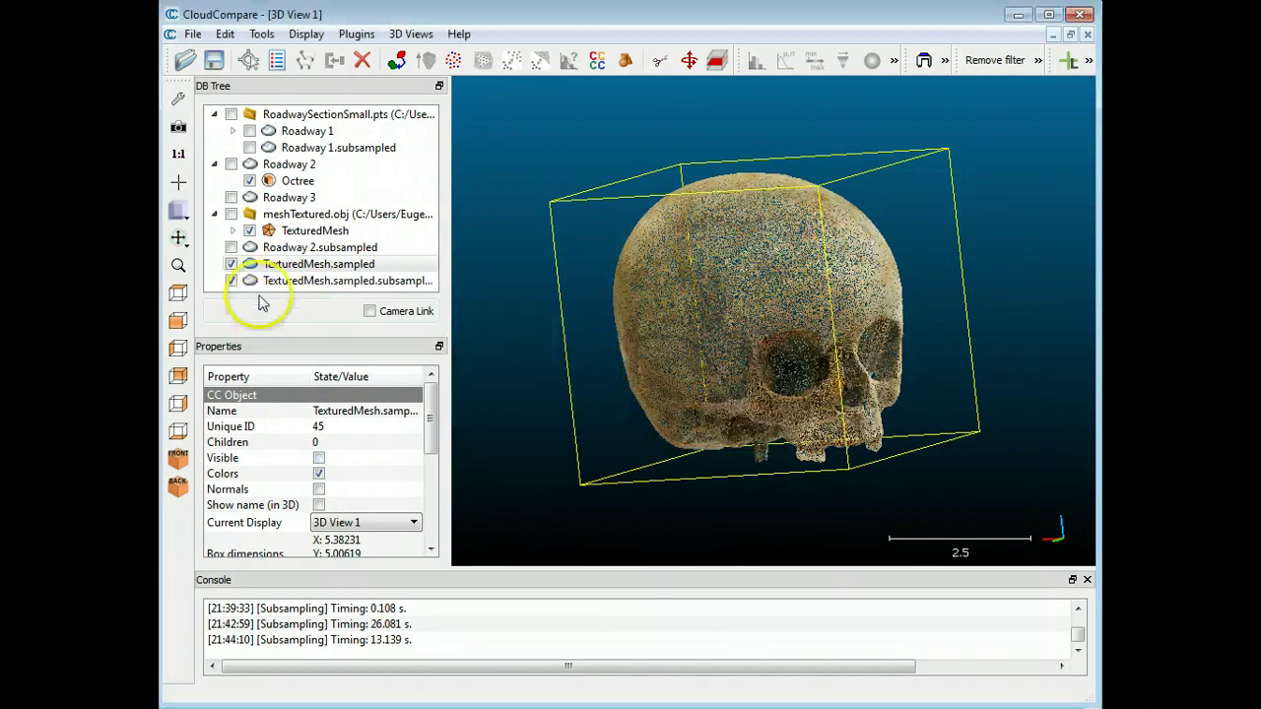
# Step: Hide TexturedMesh.sampled and select its subsampled cloud, with the skull turned toward its side
pyautogui.click(230, 264)
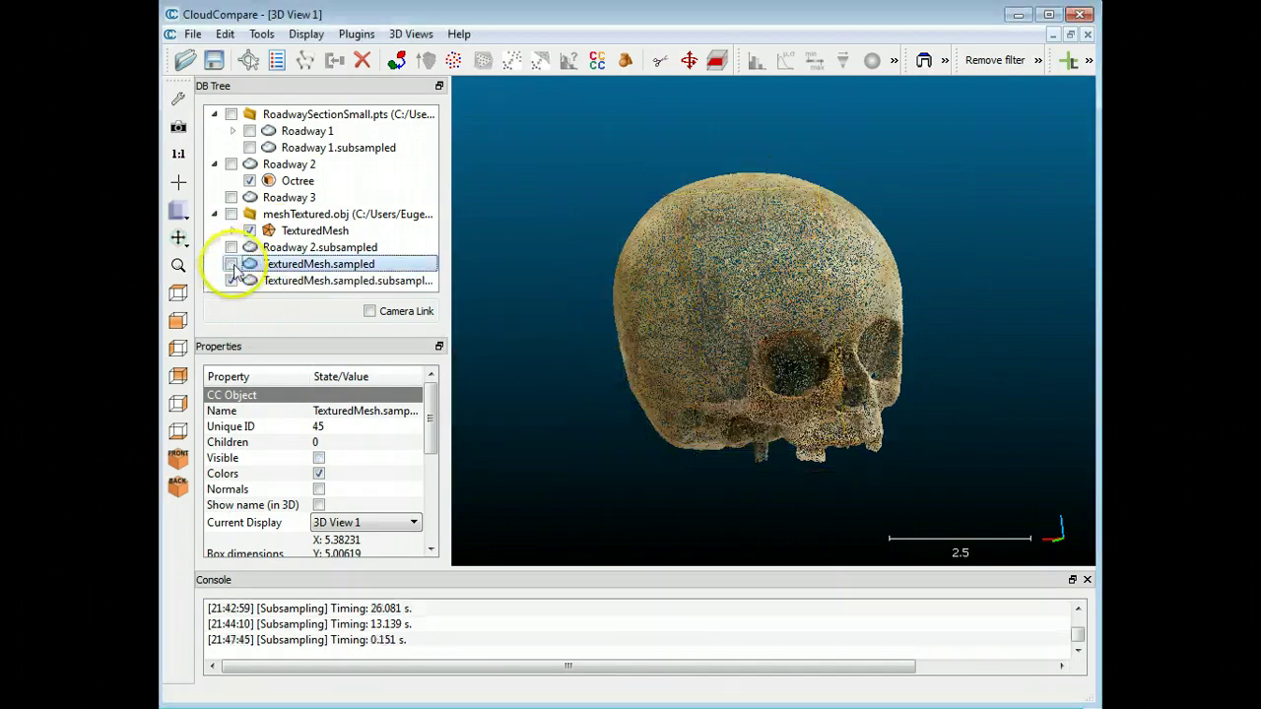
pyautogui.click(394, 280)
pyautogui.moveTo(729, 360); pyautogui.dragTo(585, 358)
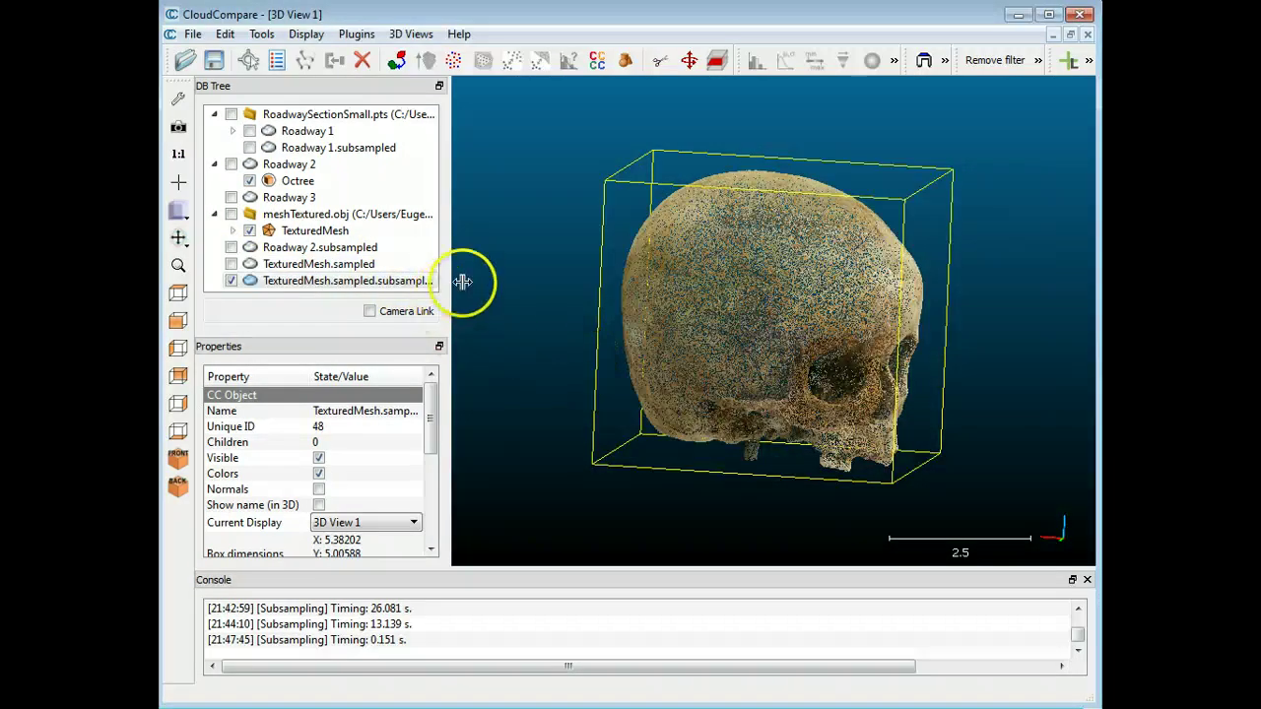
# Step: Deselect the subsampled skull cloud and examine its point density up close and from the front and both sides
pyautogui.click(499, 264)
pyautogui.scroll(-3, 797, 317)
pyautogui.scroll(5, 795, 313)
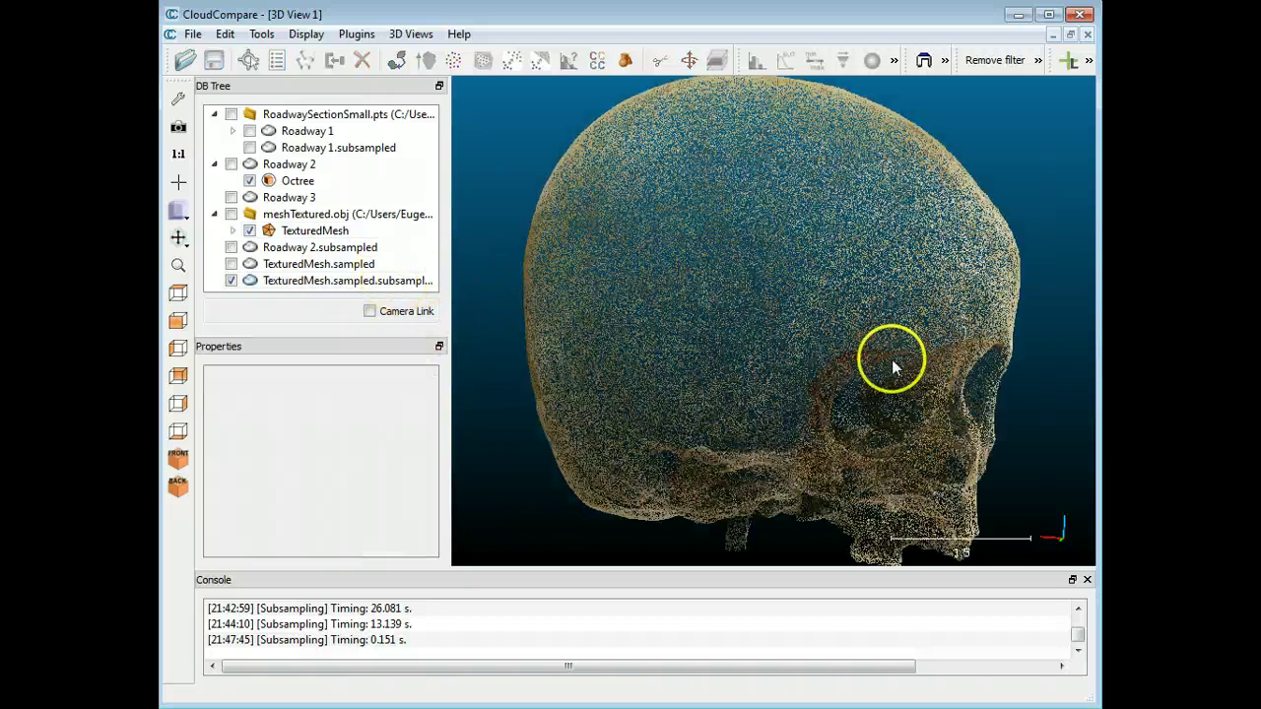
pyautogui.scroll(-3, 891, 366)
pyautogui.moveTo(891, 366); pyautogui.dragTo(805, 356)
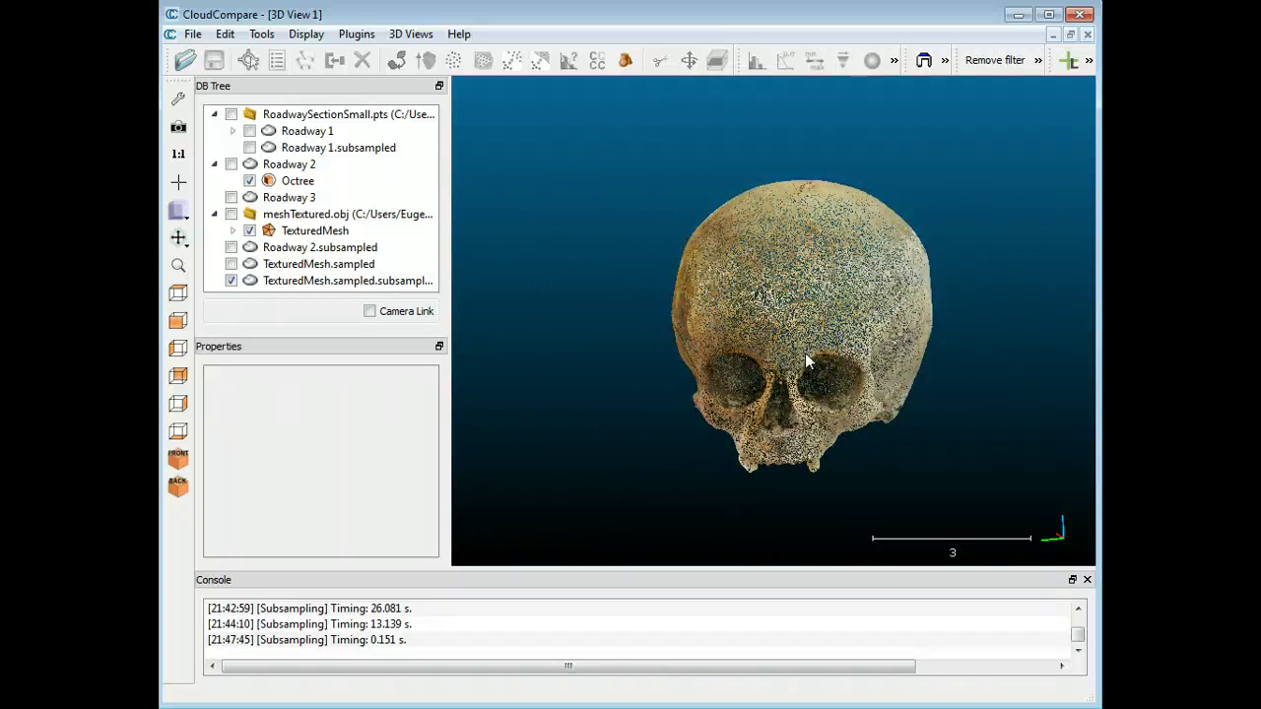
pyautogui.scroll(2, 805, 360)
pyautogui.moveTo(845, 423); pyautogui.dragTo(705, 426)
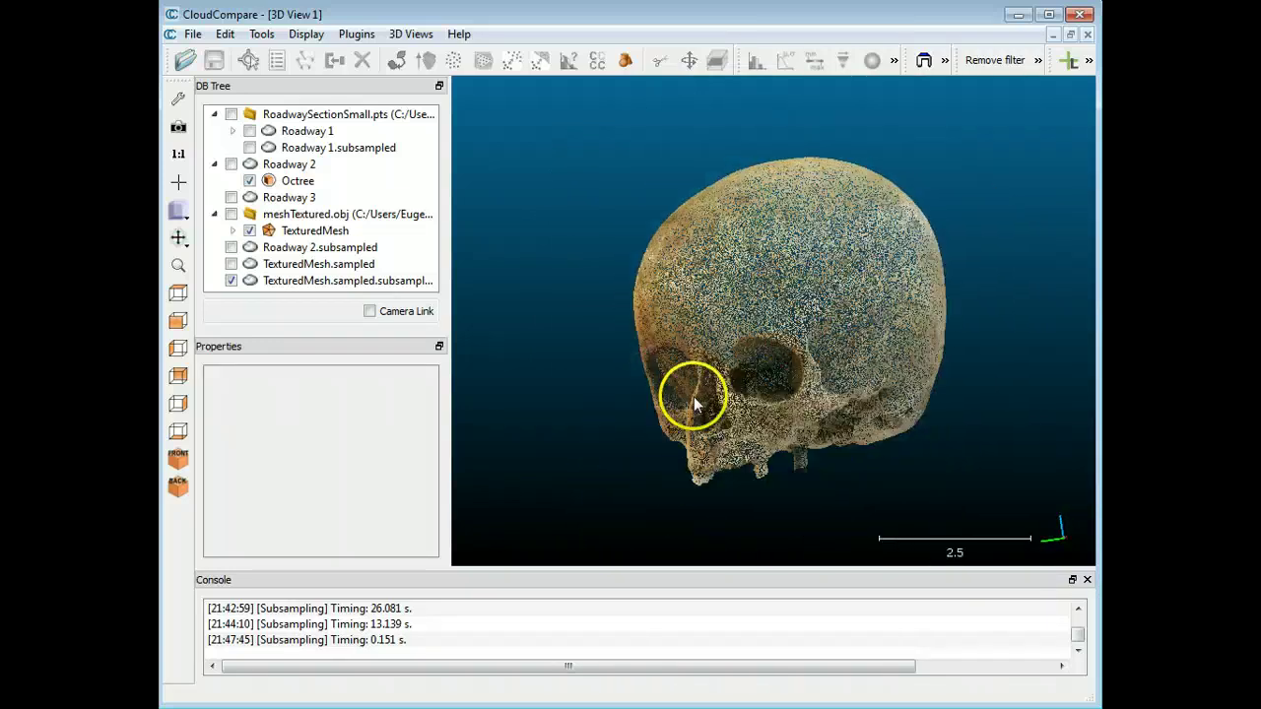
pyautogui.moveTo(838, 483); pyautogui.dragTo(866, 471)
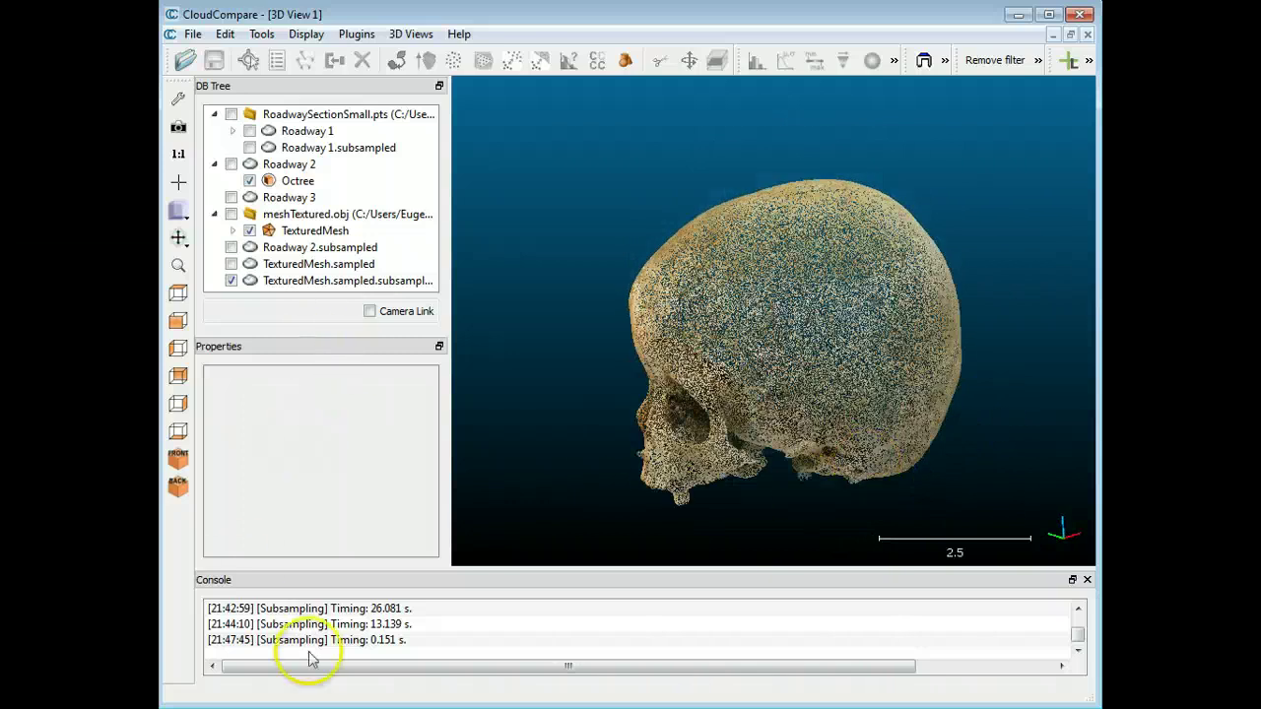